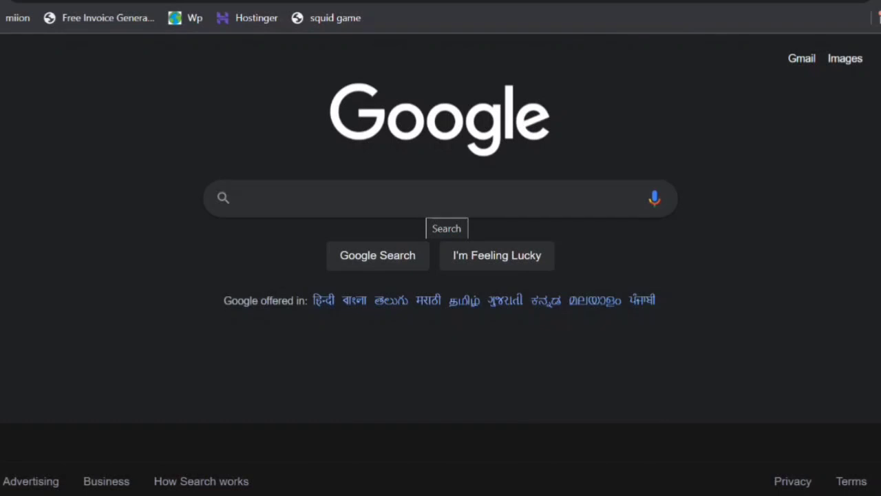
- Search Google for "doe" and open the DelE Education Department website
click(423, 199)
text(doe)
key(Return)
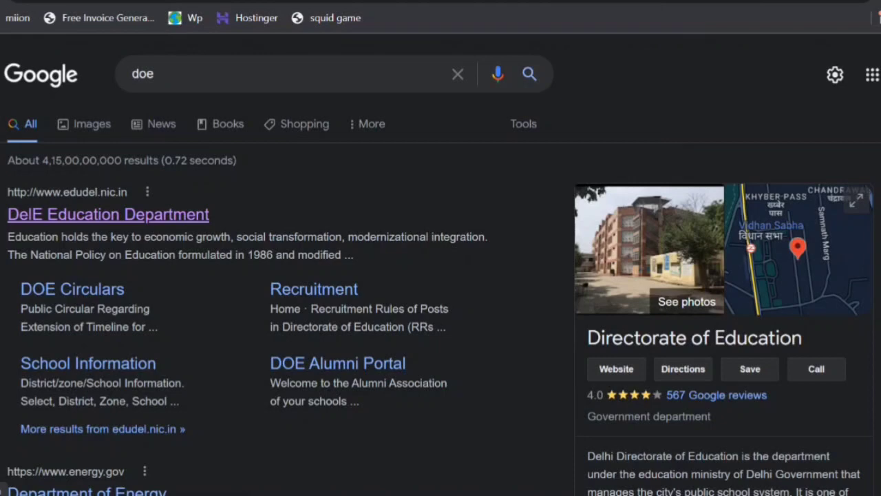
click(108, 214)
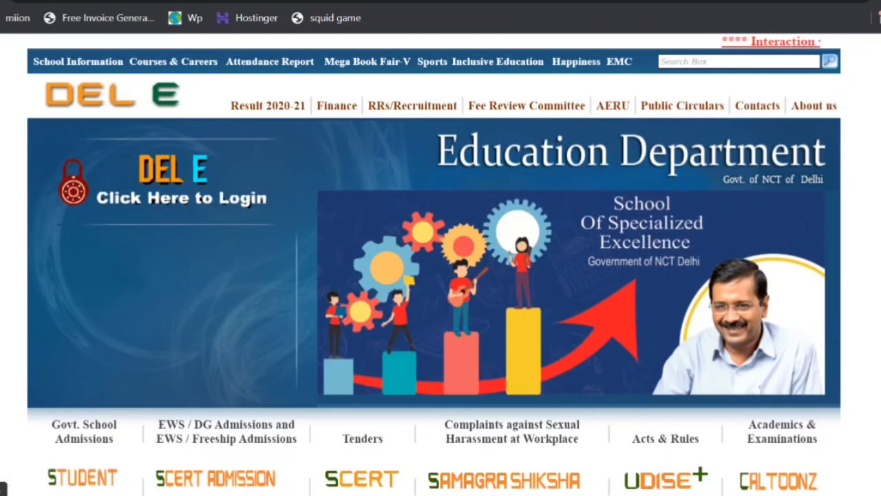
- Open the EWS / DG Admissions and EWS / Freeship Admissions page and read its session 2021-22 application form heading
scroll(433, 265, down, 2)
scroll(434, 264, down, 1)
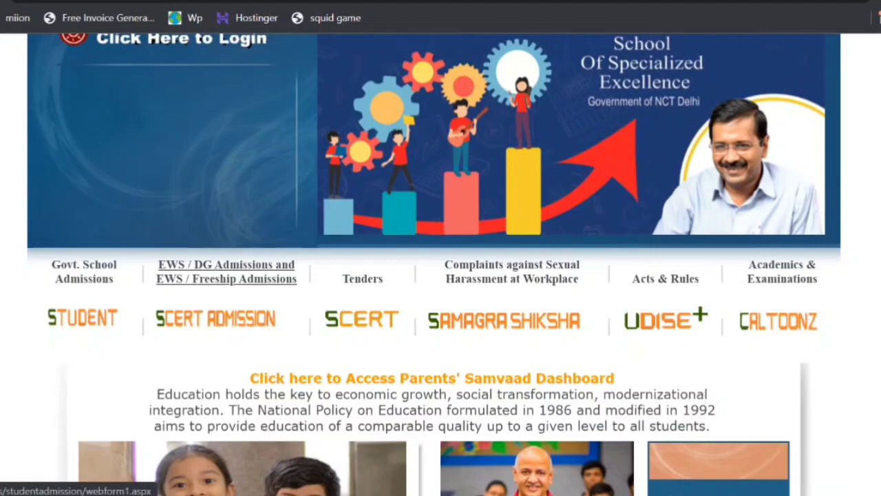
scroll(217, 267, up, 4)
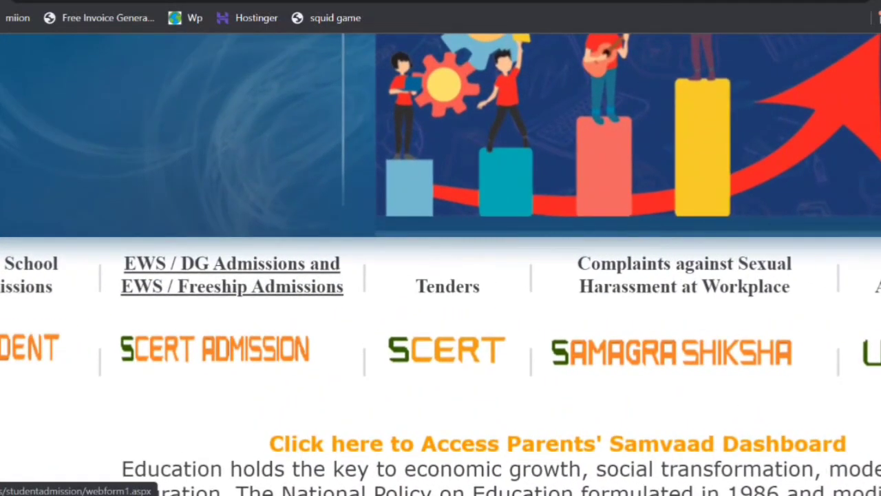
scroll(216, 267, down, 3)
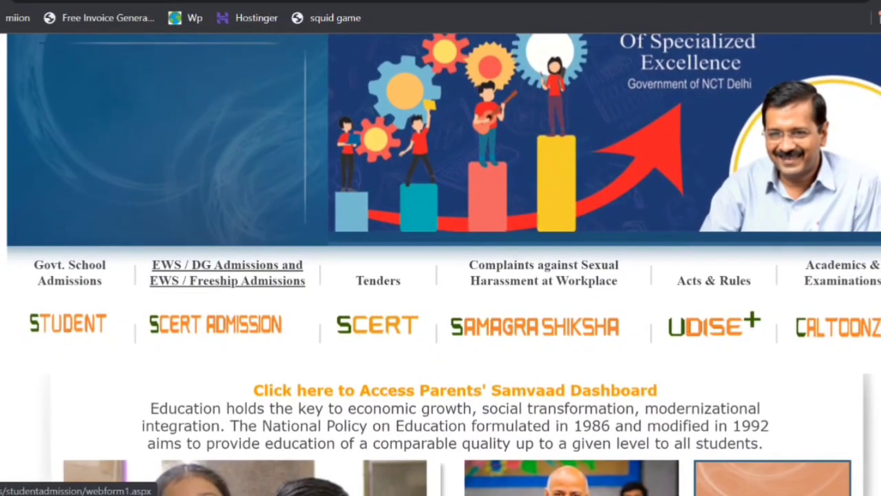
click(217, 268)
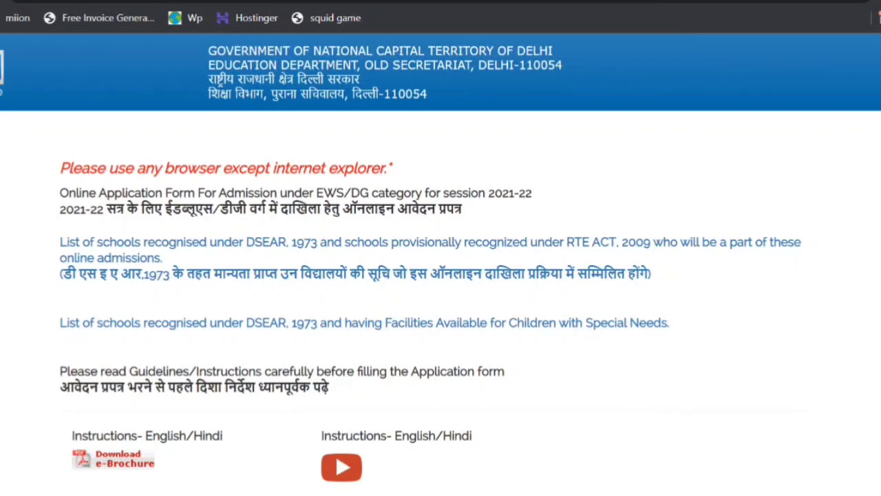
drag(60, 192, 463, 209)
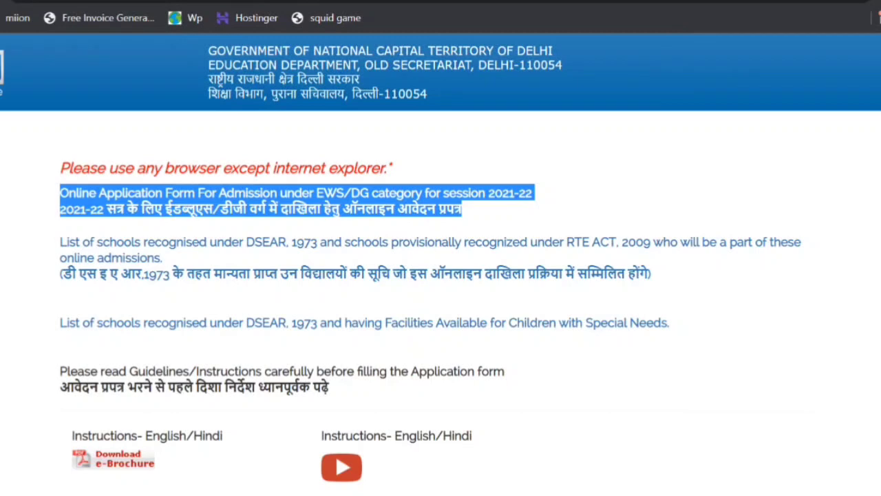
click(475, 212)
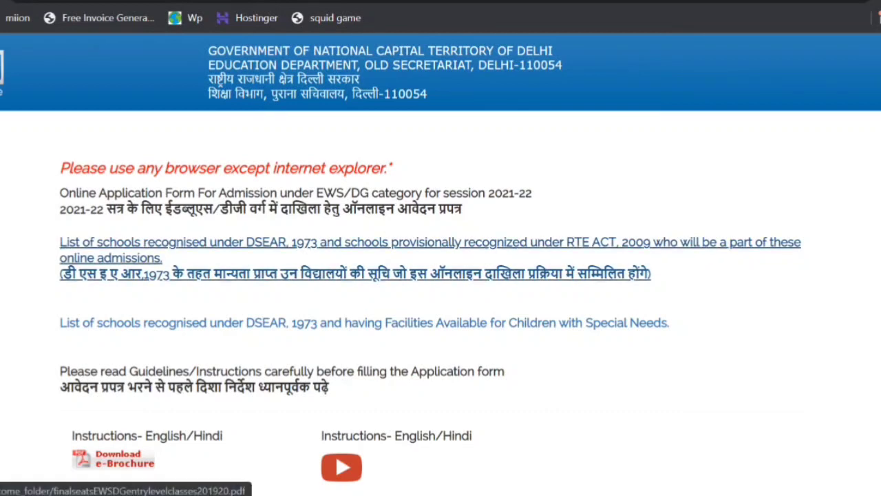
- View the list of schools taking part in the online admissions and check the first school's name and address
click(358, 270)
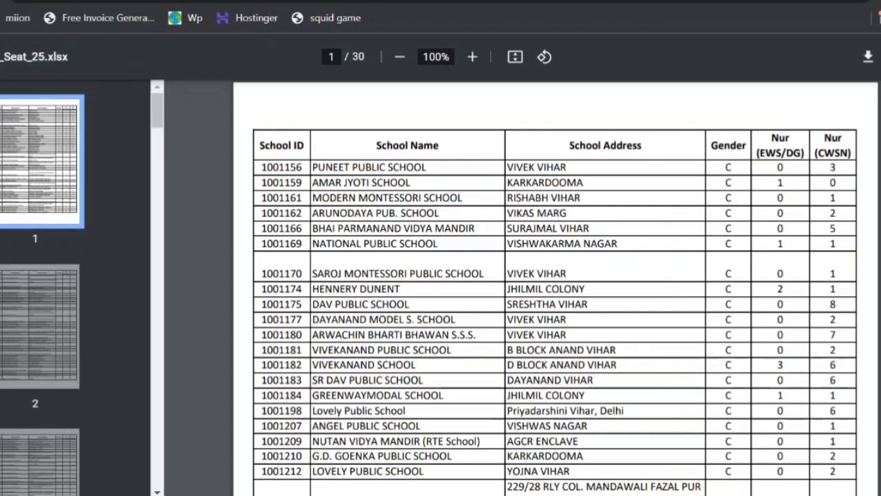
drag(261, 167, 428, 168)
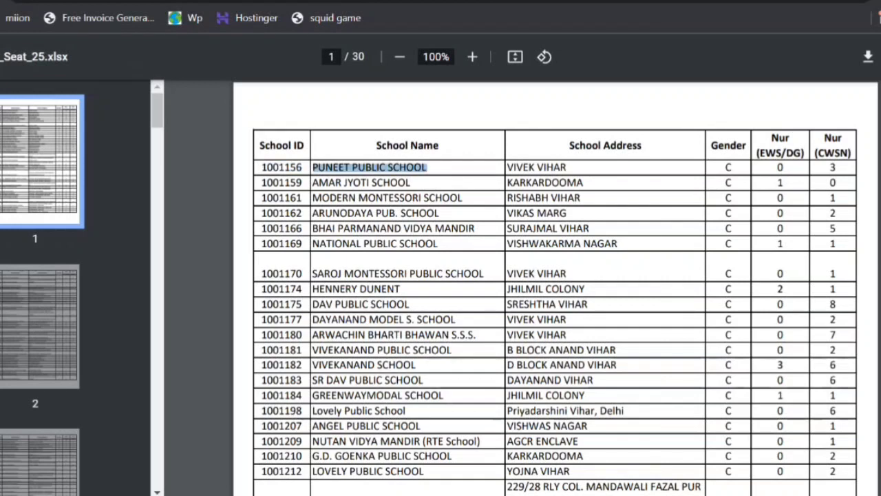
drag(508, 168, 567, 168)
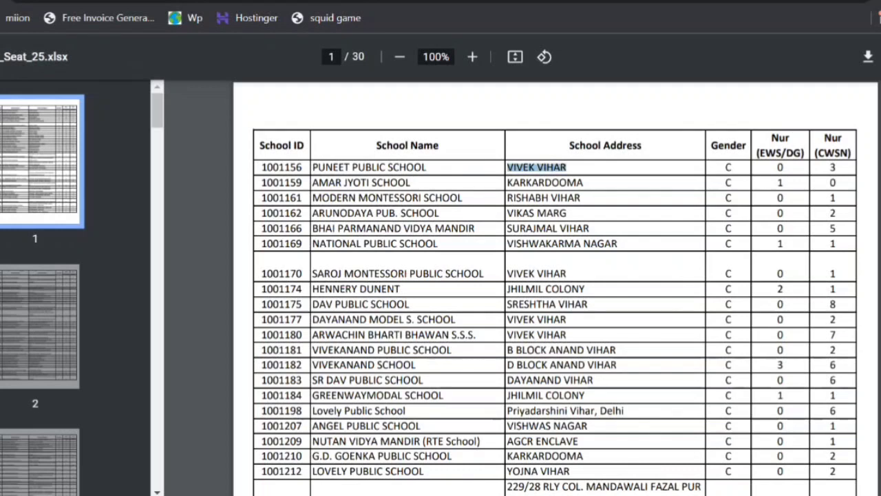
click(569, 167)
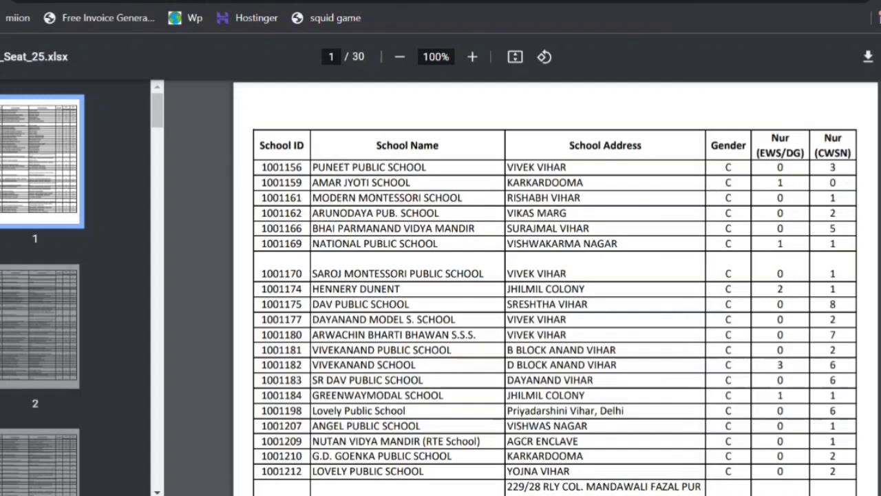
- View the list of schools with facilities for children with special needs and check the first school's name, address and disability types
key(alt+Left)
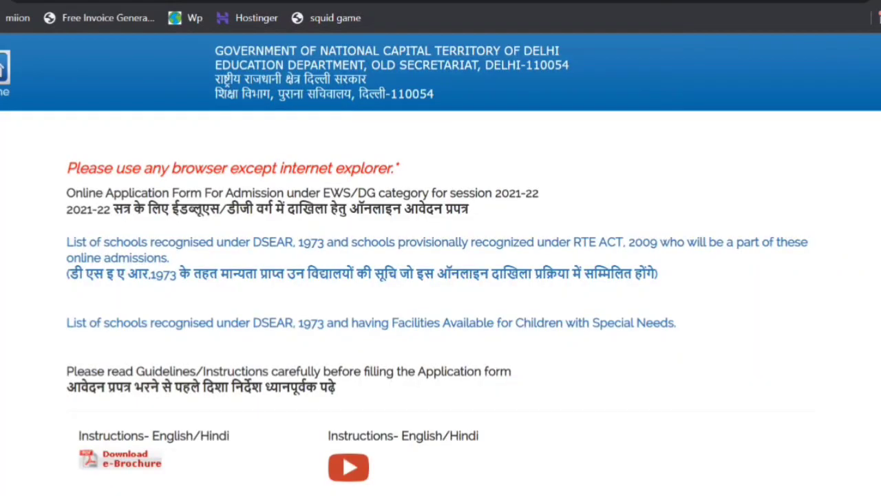
scroll(345, 238, down, 1)
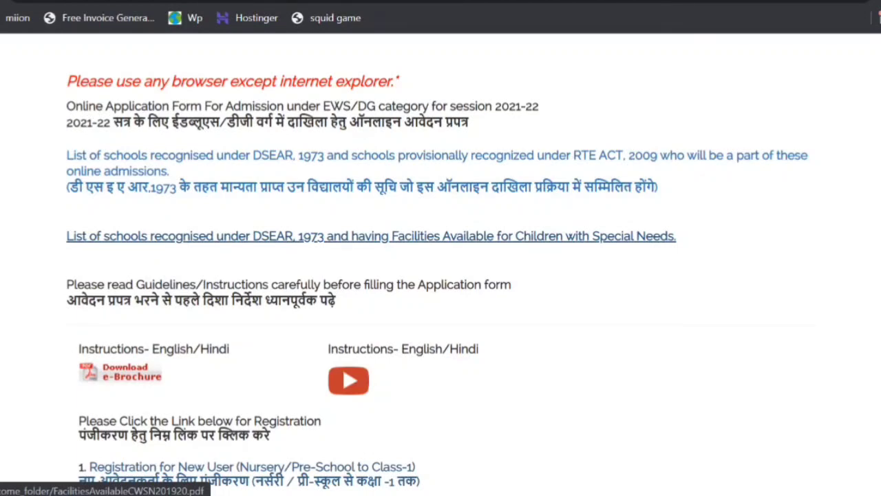
click(371, 236)
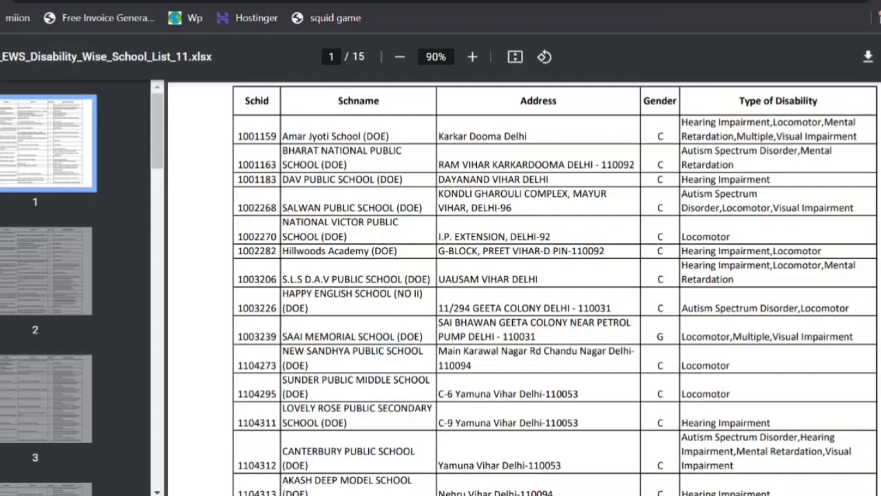
scroll(555, 288, down, 1)
scroll(554, 287, up, 1)
scroll(522, 288, up, 1)
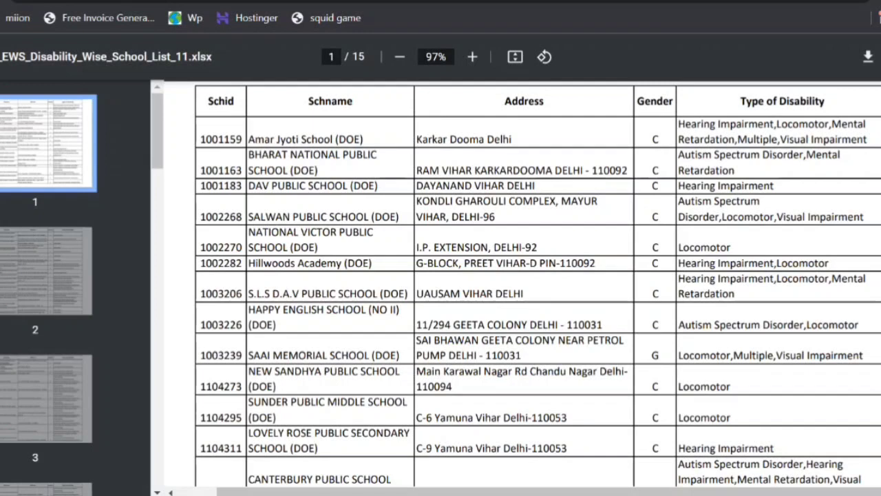
drag(248, 139, 363, 139)
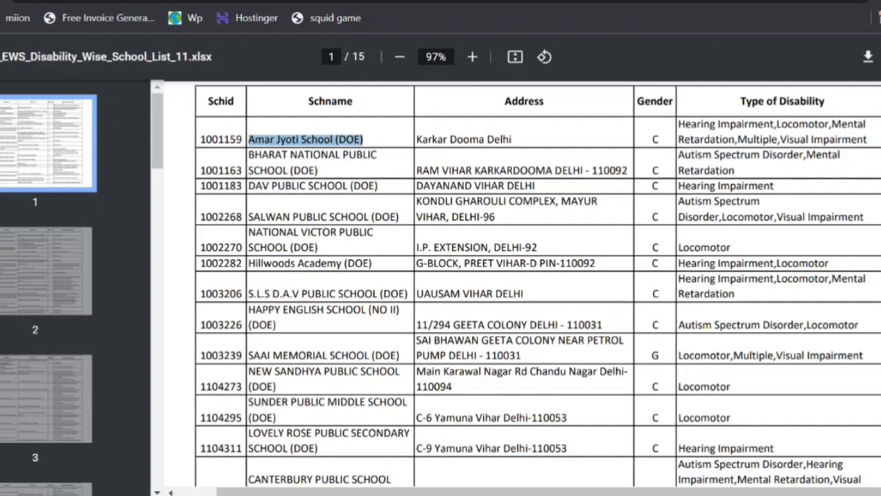
drag(417, 139, 512, 139)
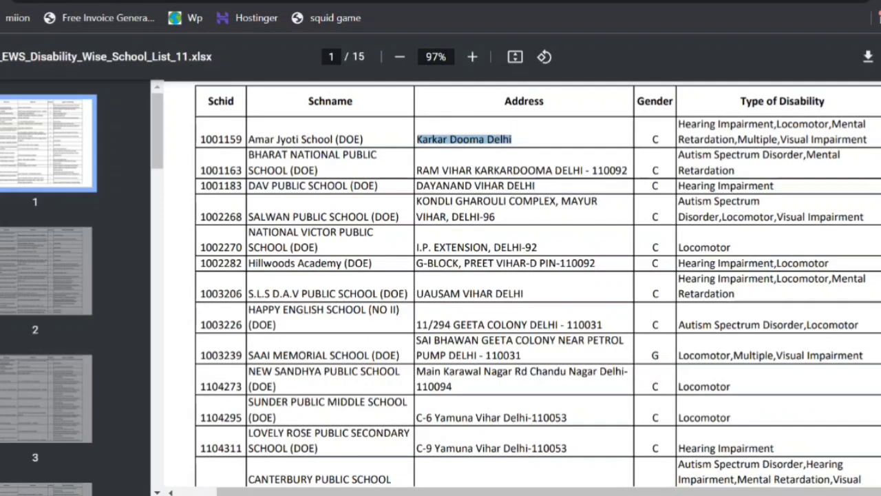
drag(679, 123, 867, 140)
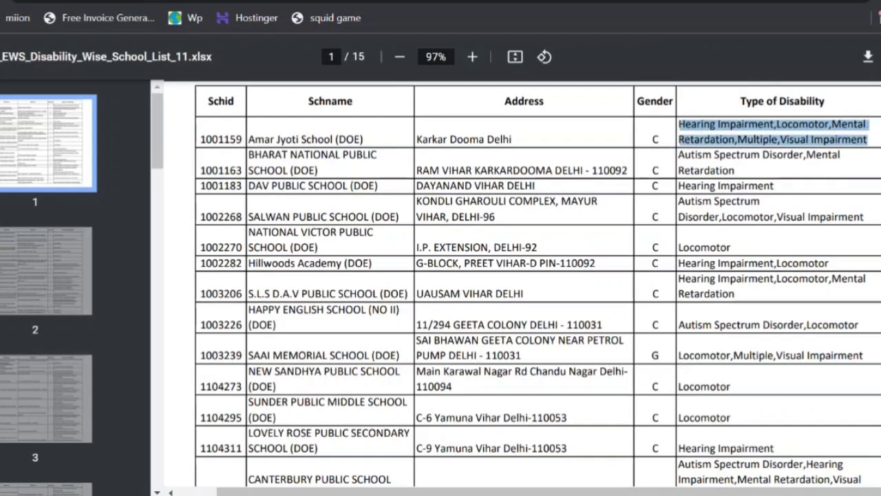
click(867, 141)
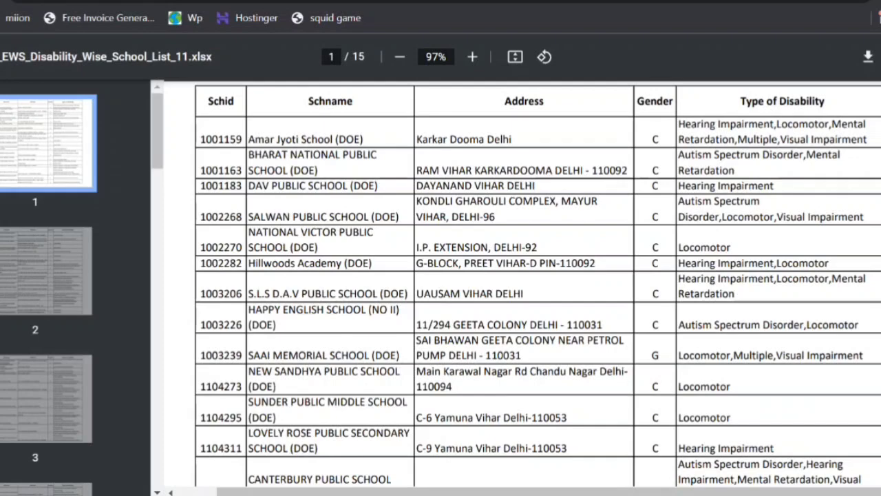
- Return to the EWS/DG admissions page and open the new user registration form for Nursery/Pre-School to Class-1
click(0, 0)
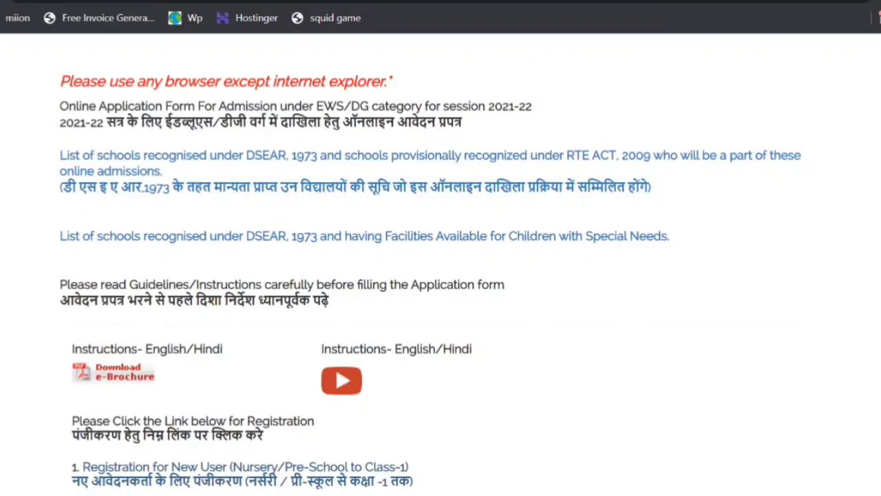
scroll(158, 354, down, 3)
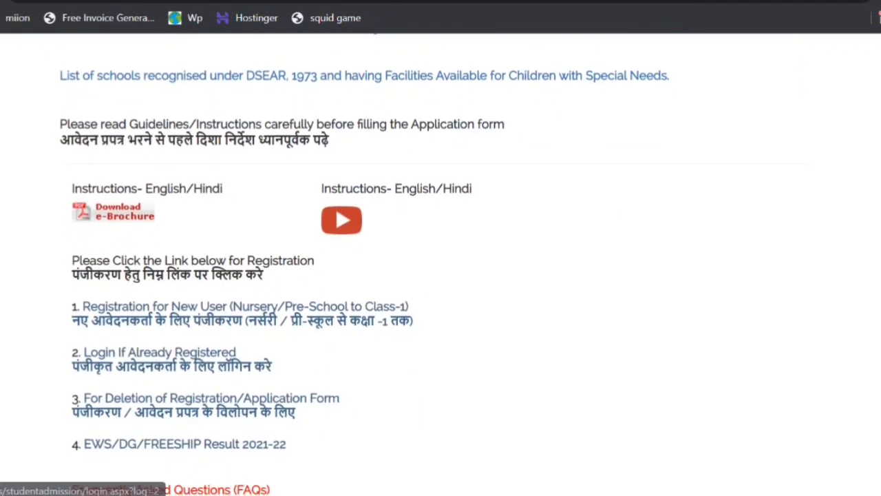
scroll(158, 353, down, 2)
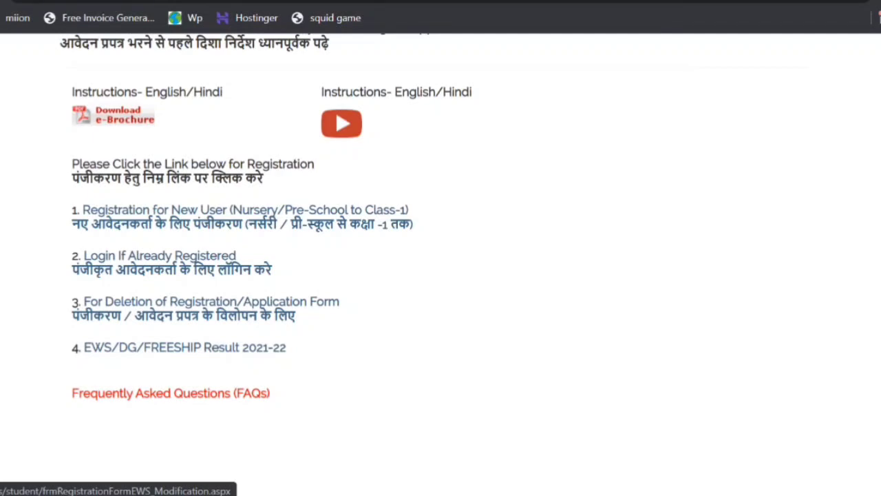
scroll(441, 265, up, 1)
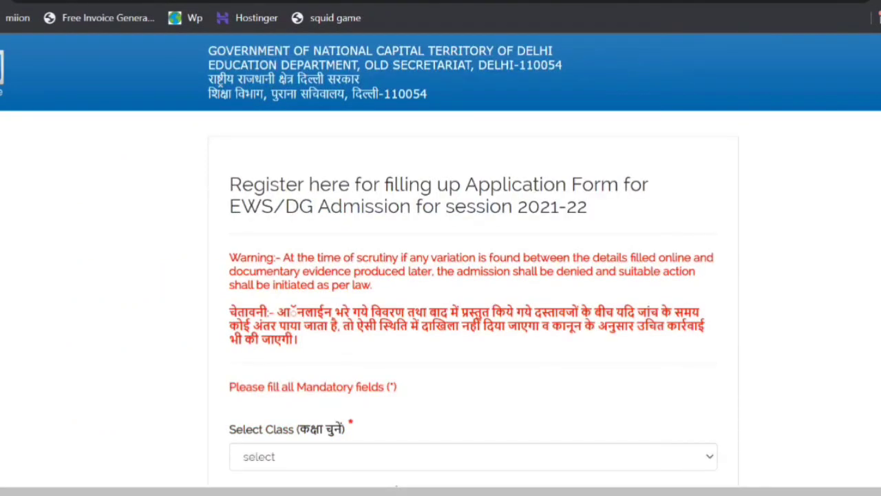
- Examine the registration form's heading, its fields and the asterisks that mark the mandatory ones
drag(229, 184, 587, 206)
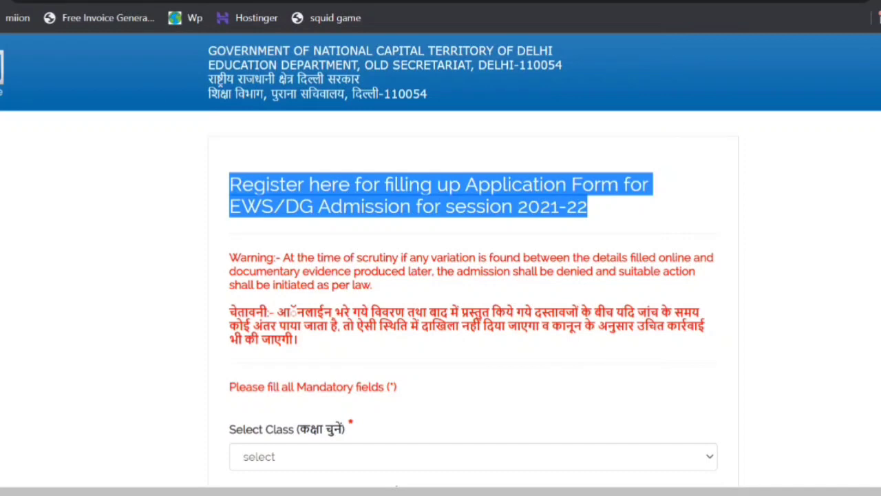
click(589, 208)
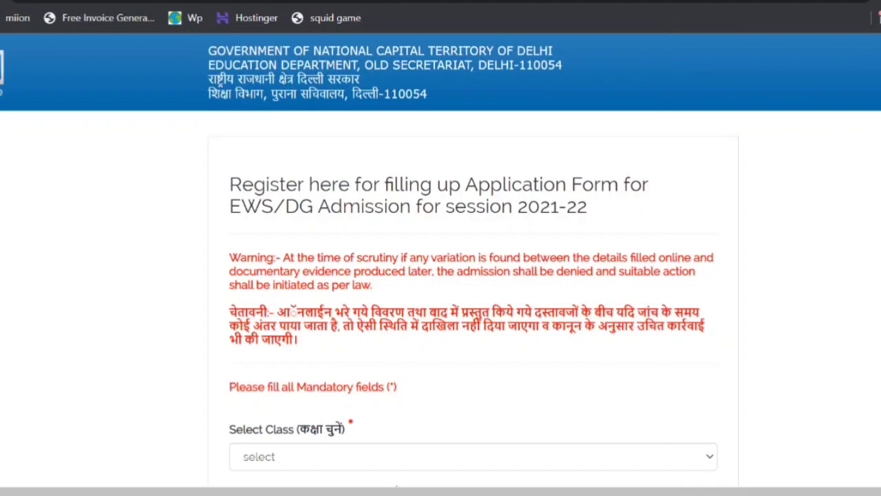
scroll(440, 276, down, 3)
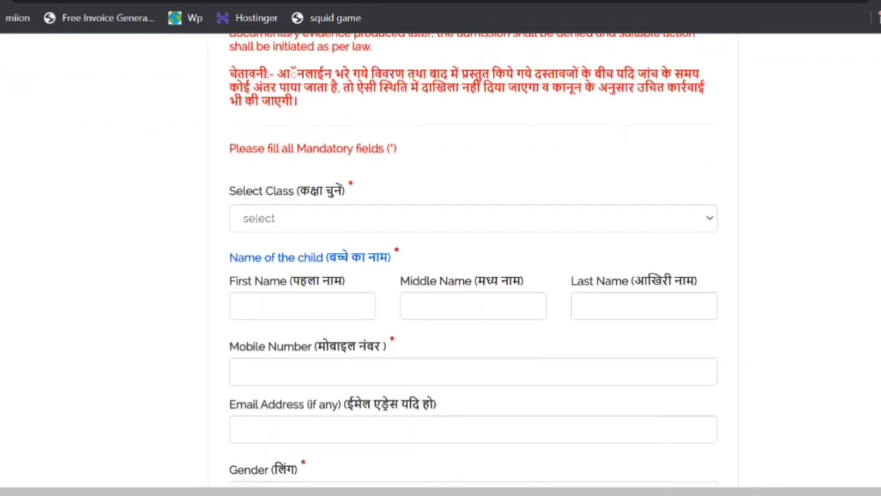
scroll(474, 276, down, 1)
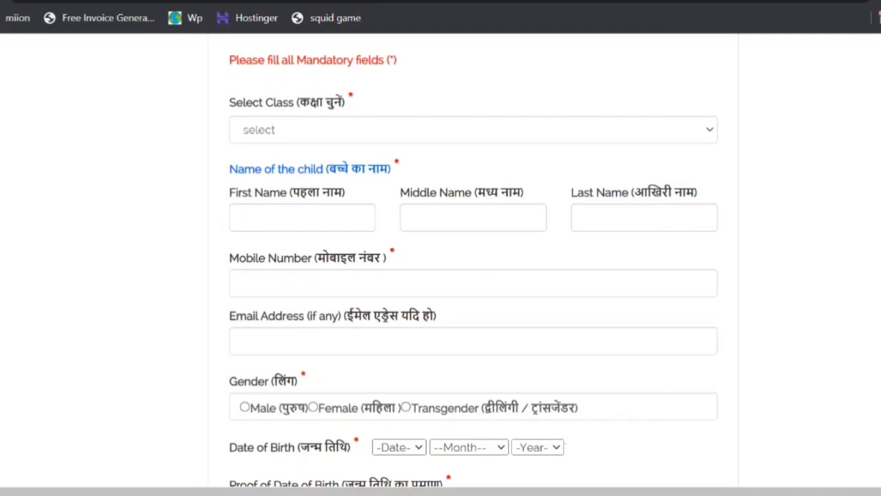
scroll(403, 39, up, 5)
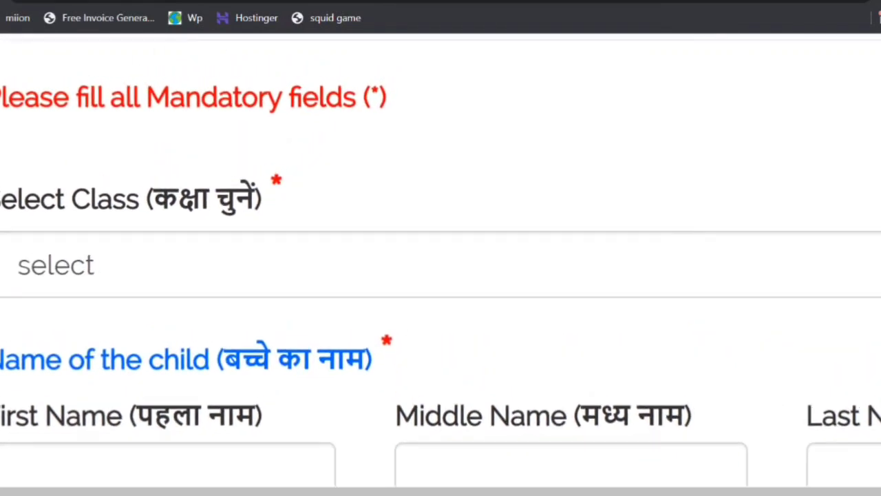
drag(369, 98, 379, 98)
drag(380, 351, 394, 351)
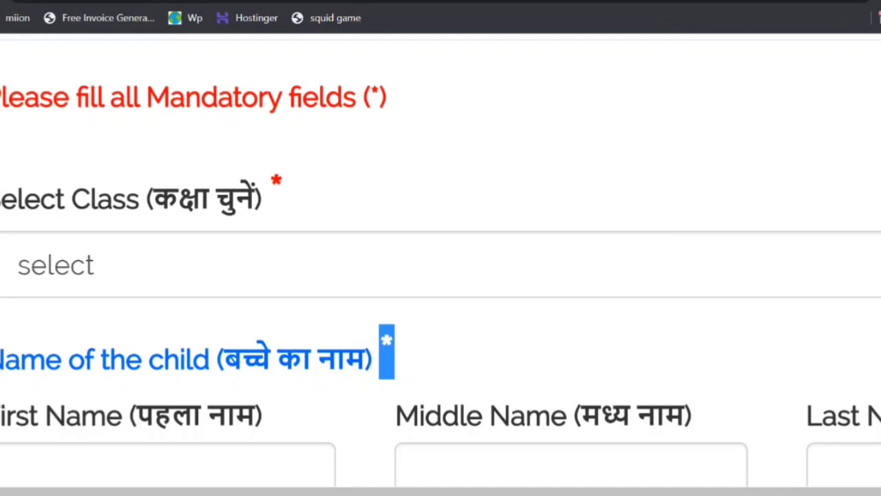
click(395, 351)
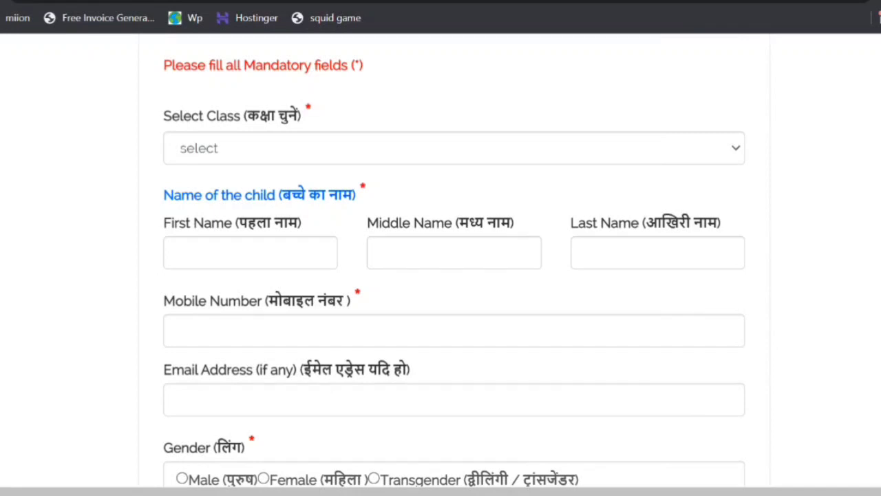
- Select Nursery/Pre-School as the class and enter the child's first and last name, leaving the middle name empty
click(454, 148)
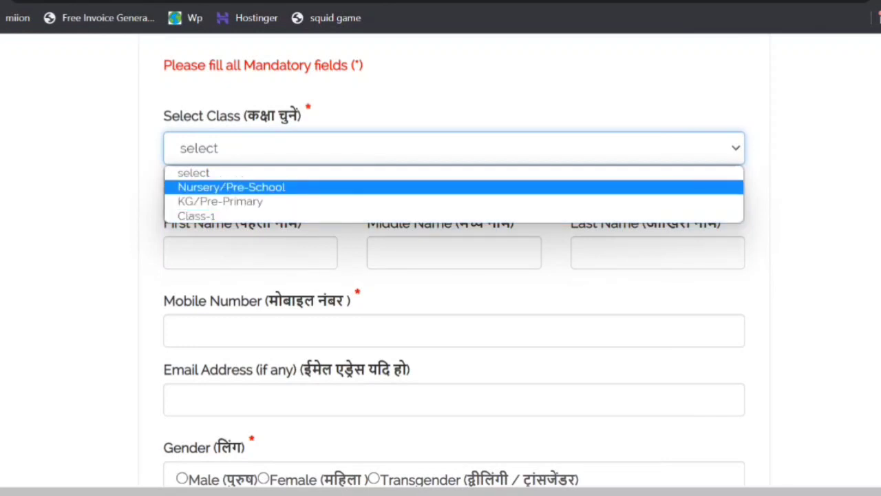
key(Return)
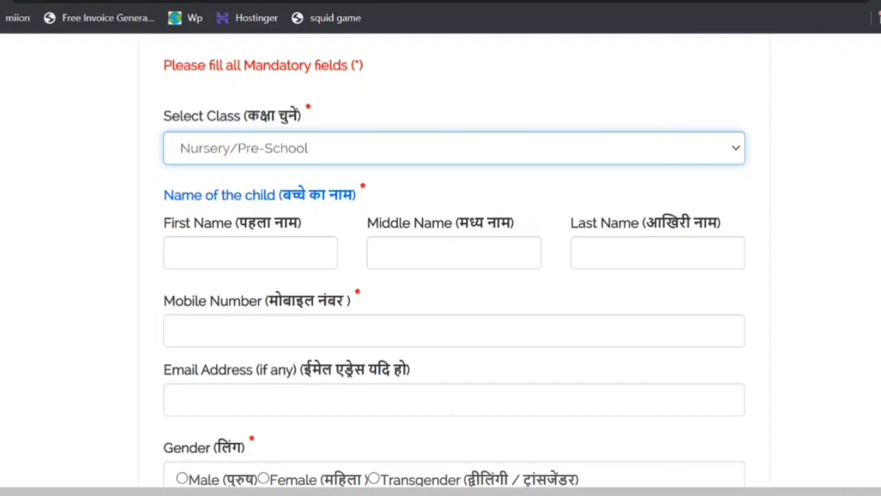
key(Tab)
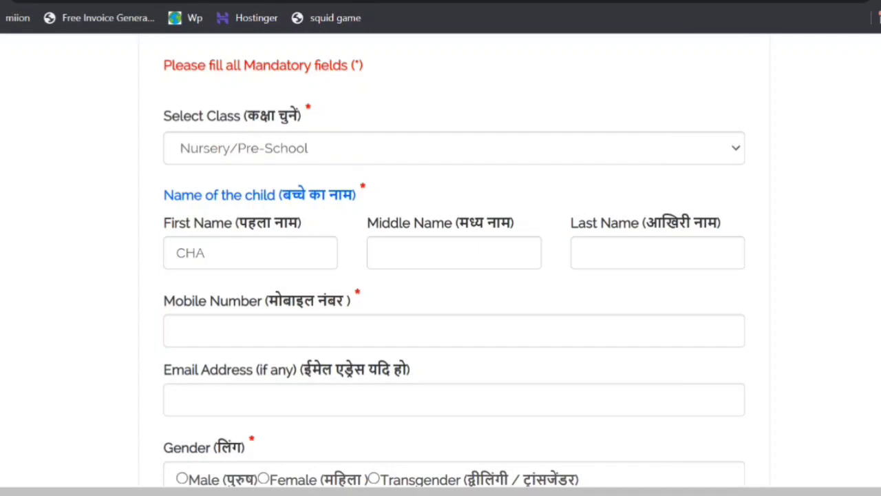
click(251, 253)
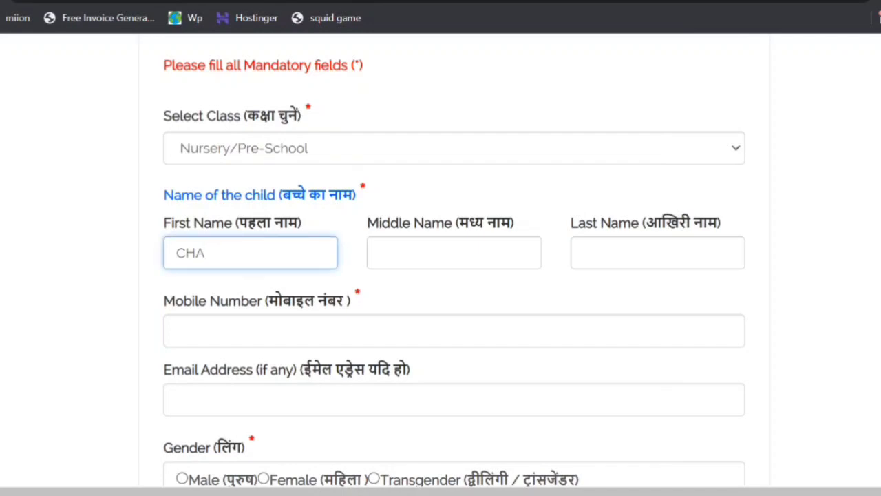
click(657, 253)
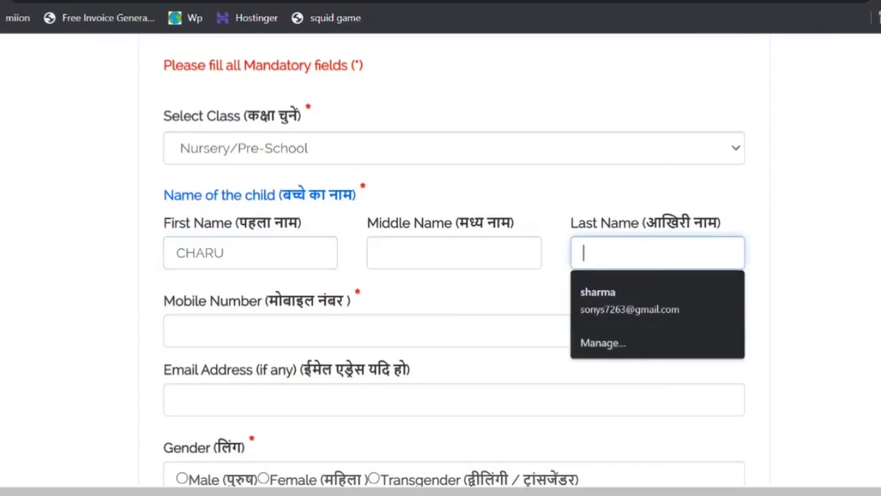
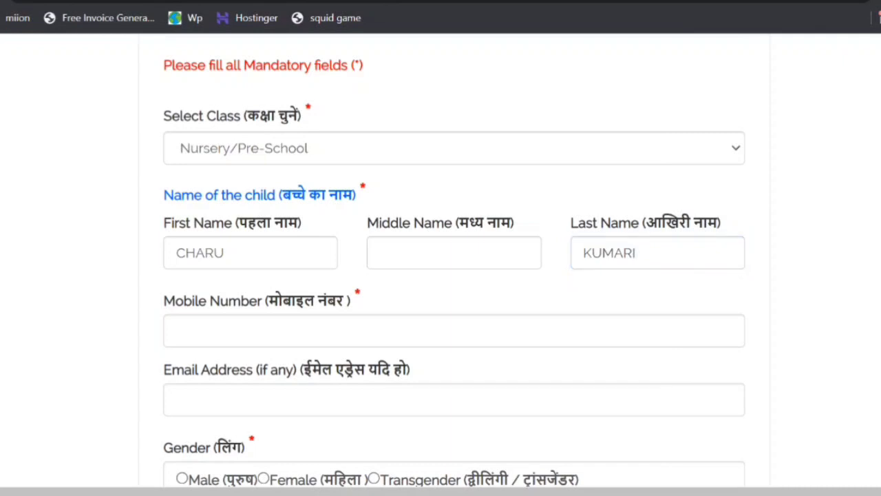
- Enter the ten-digit mobile number in the registration form
scroll(454, 276, down, 2)
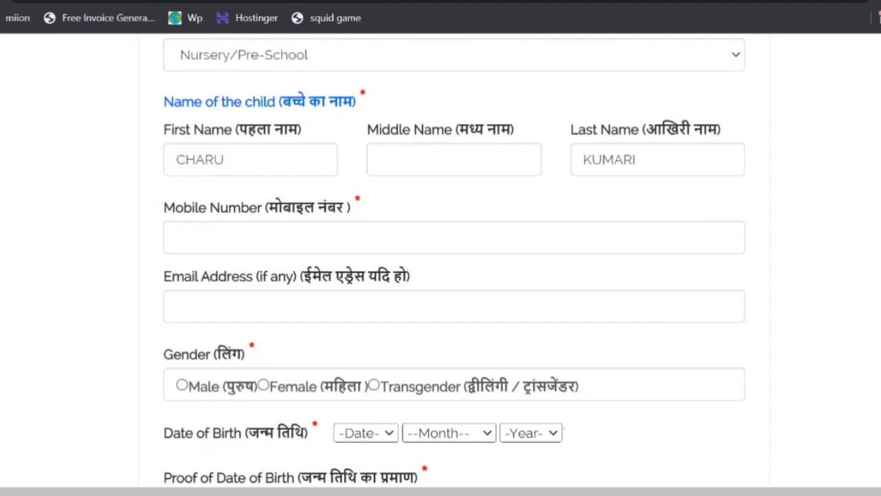
click(642, 159)
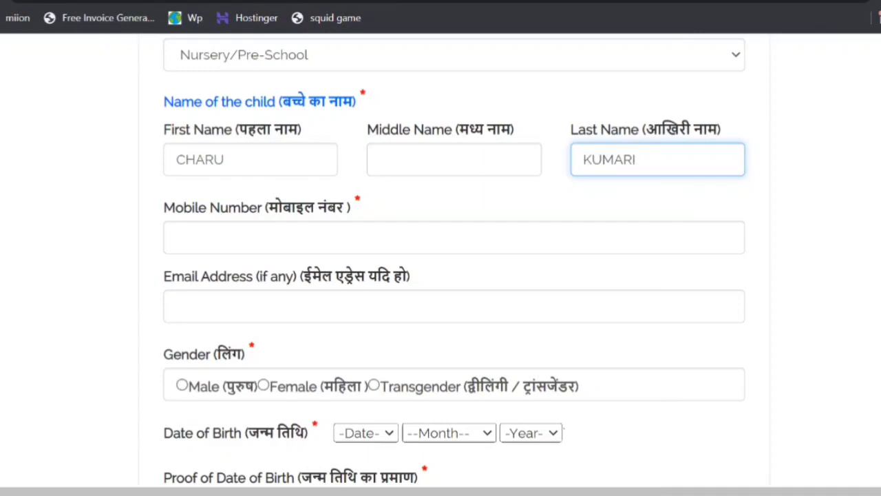
key(Tab)
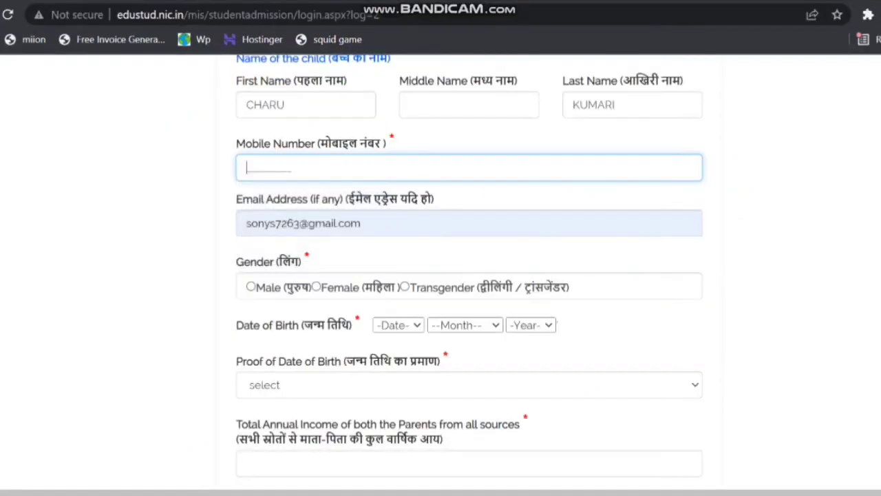
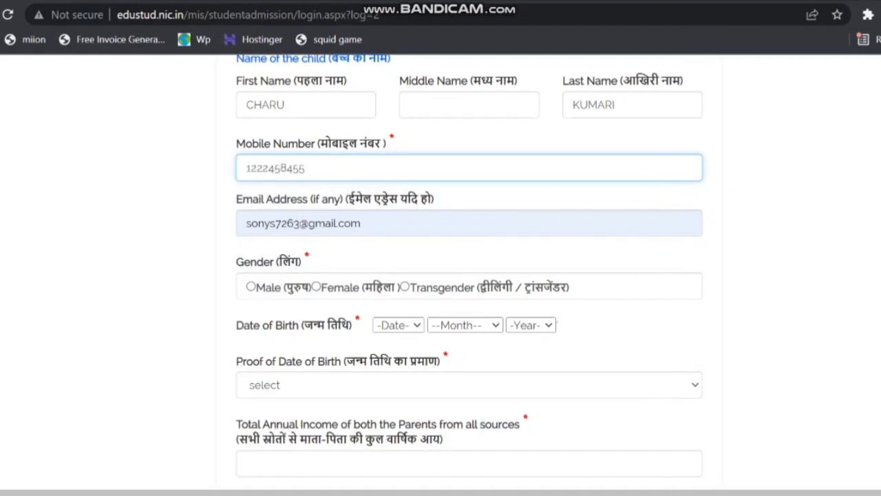
- Fill in the optional email address for the registration
key(Tab)
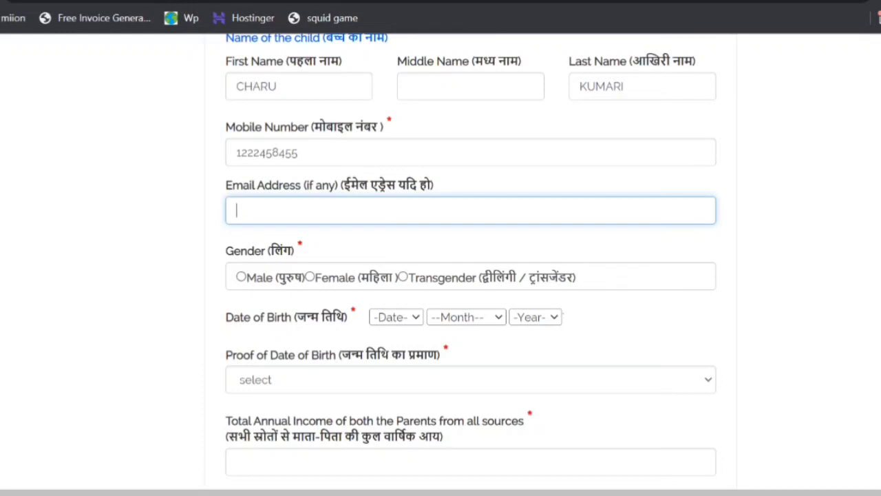
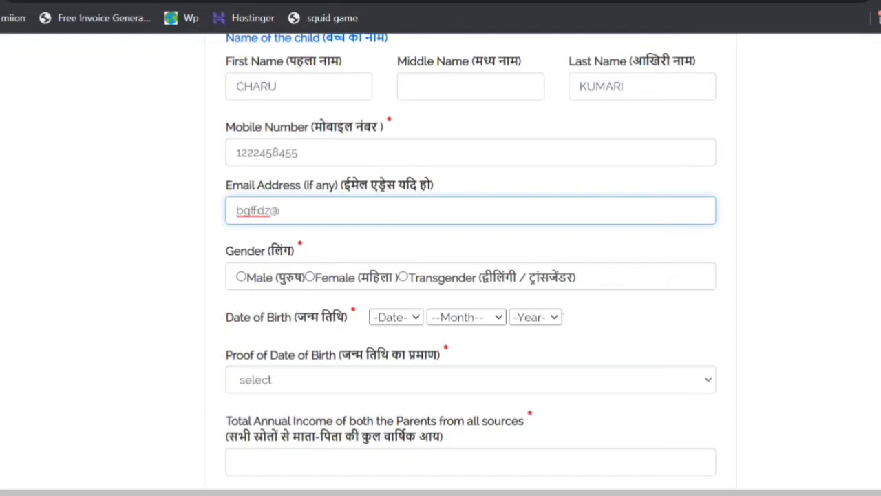
- Set the child's gender to Female and choose the day, month and year of the date of birth
scroll(471, 261, down, 1)
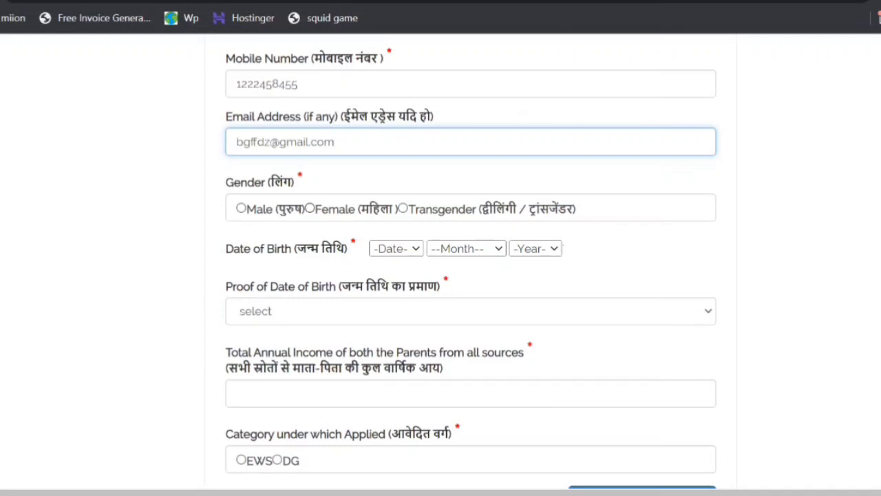
click(310, 208)
scroll(470, 275, down, 2)
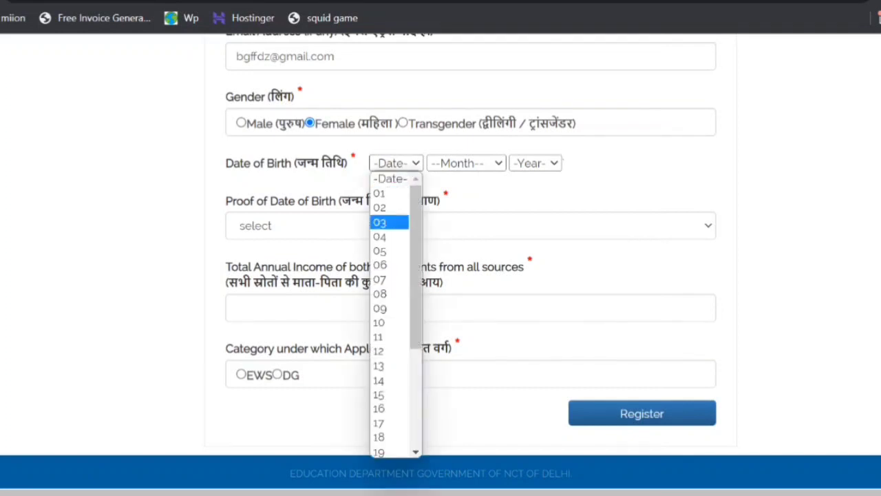
click(380, 351)
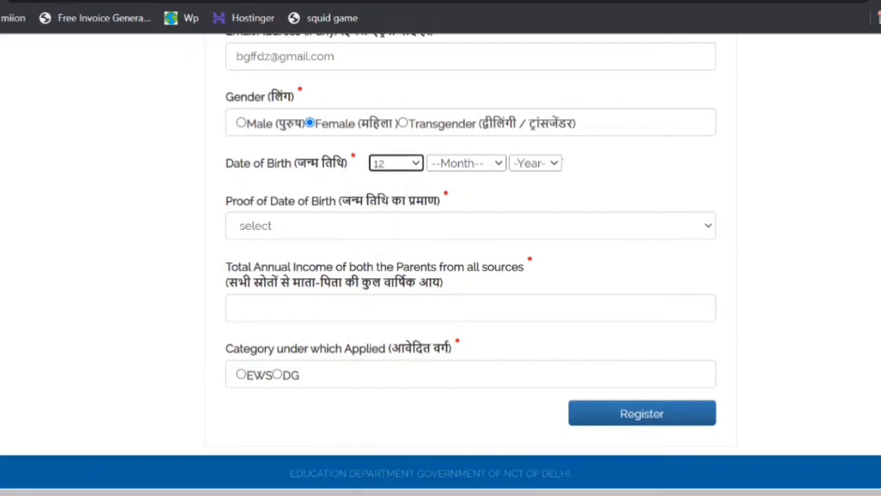
click(466, 163)
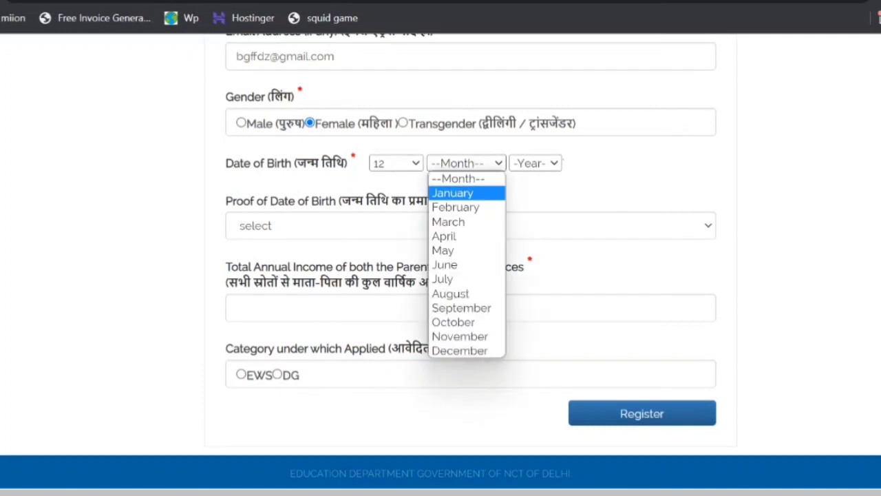
click(454, 265)
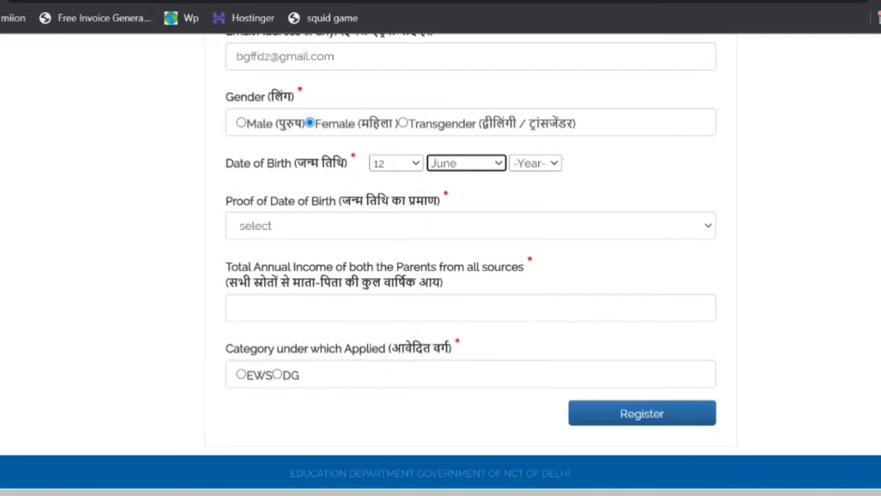
click(536, 163)
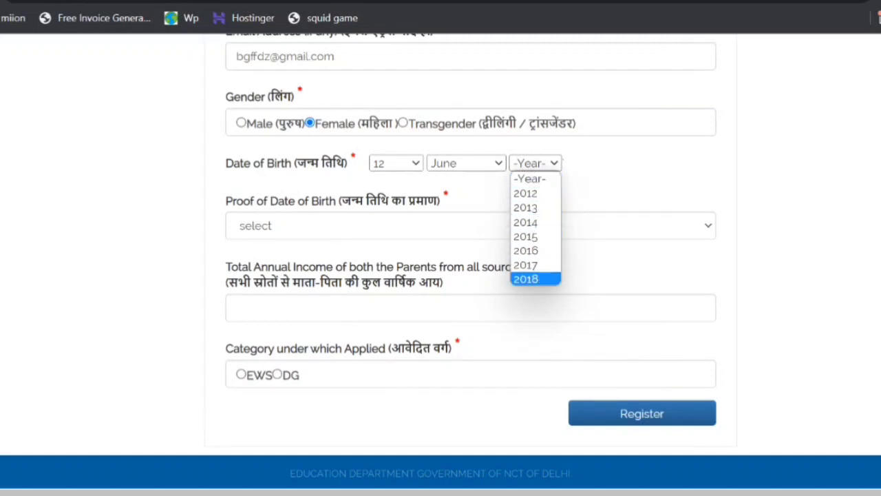
key(Return)
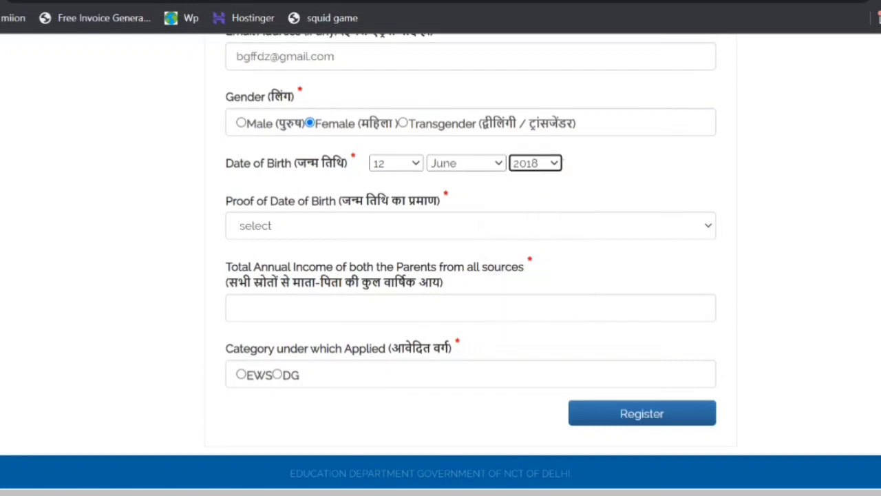
- Choose the Birth Certificate under the Birth, Death and Marriages Certification Act, 1969 as the proof of date of birth
click(480, 225)
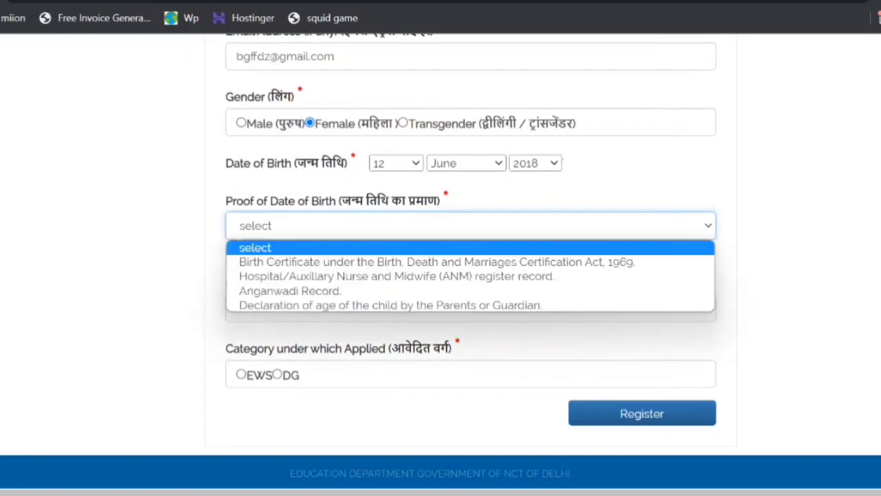
key(Escape)
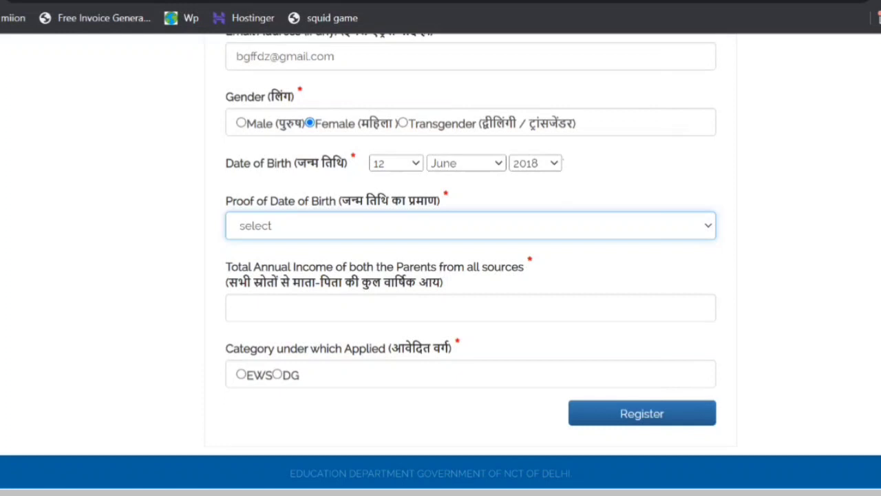
click(471, 226)
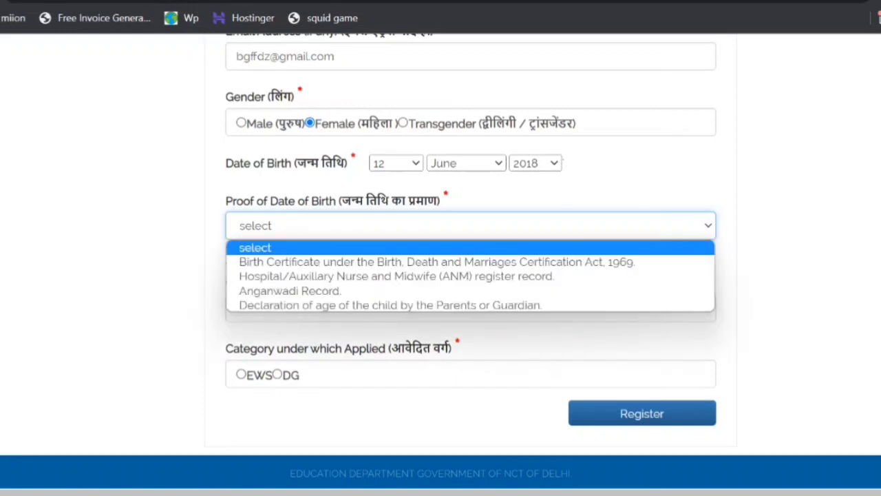
click(470, 226)
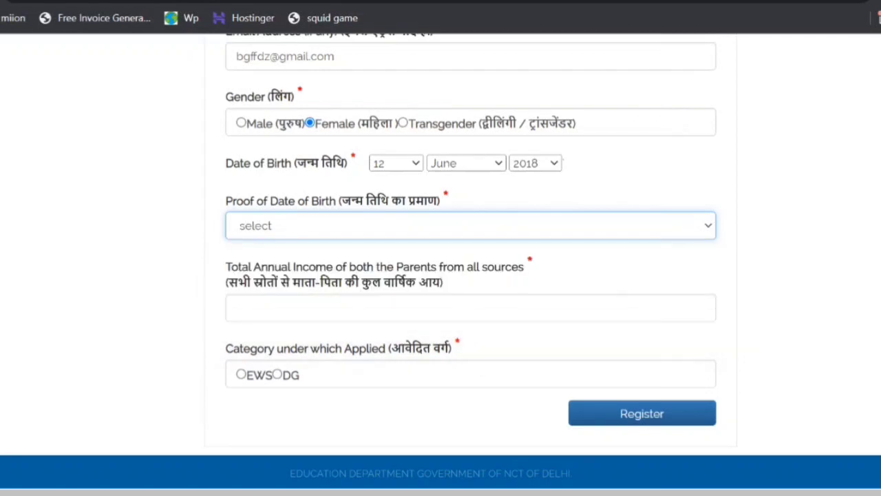
click(513, 225)
scroll(513, 224, up, 4)
click(513, 224)
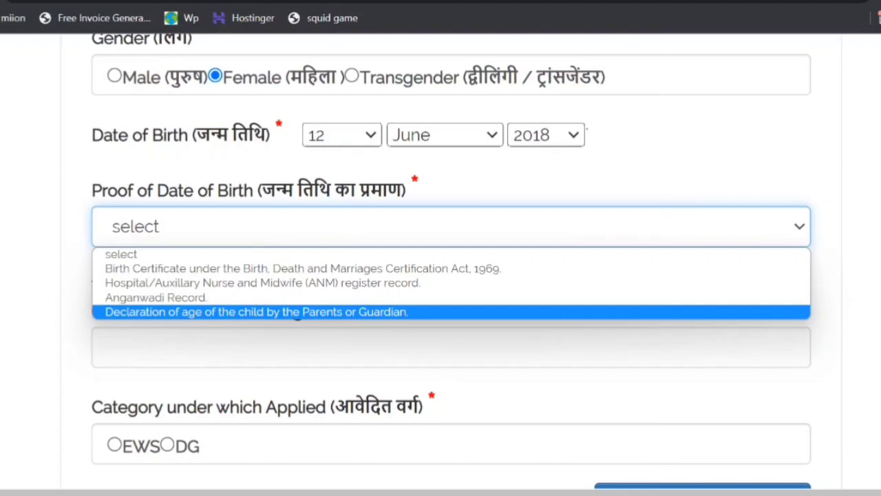
key(Up)
key(Up)
key(Up)
key(Return)
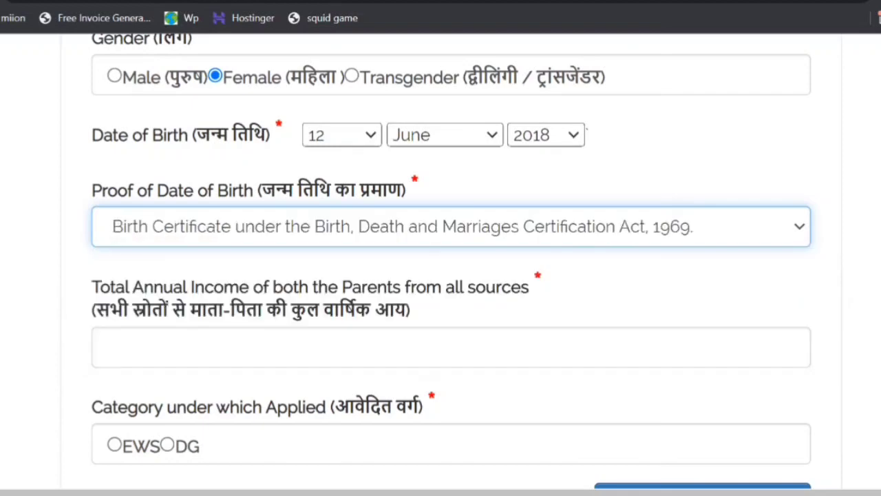
- Set the total annual income of both parents from all sources to 95000
key(ctrl+minus)
key(ctrl+minus)
key(ctrl+minus)
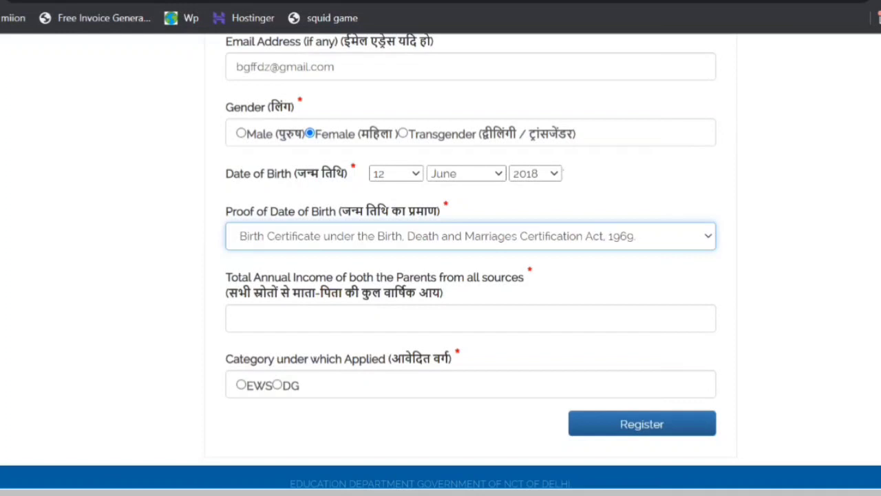
click(471, 318)
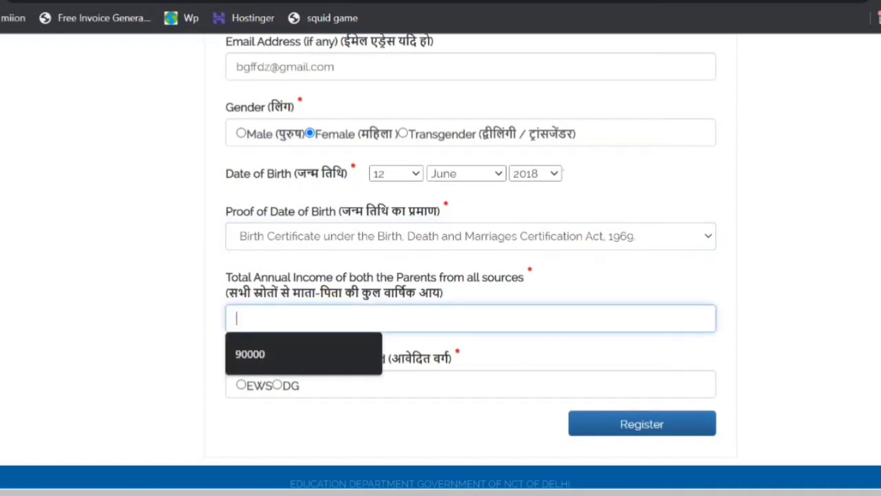
text(95000)
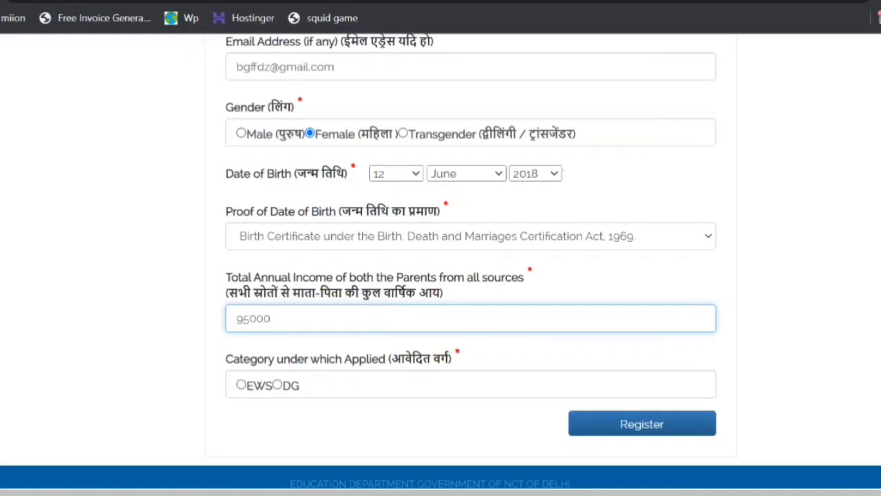
- Select EWS as the category under which the child applies and bring the added income proof fields into view
scroll(441, 258, down, 1)
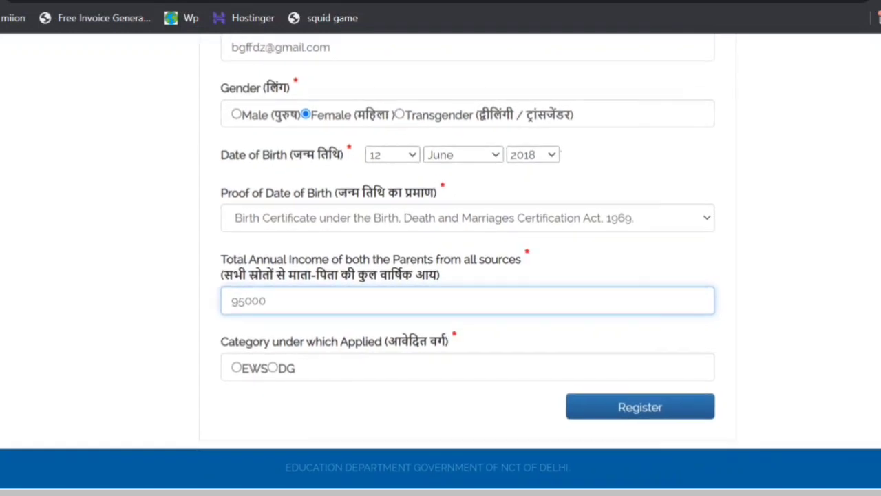
scroll(441, 256, up, 1)
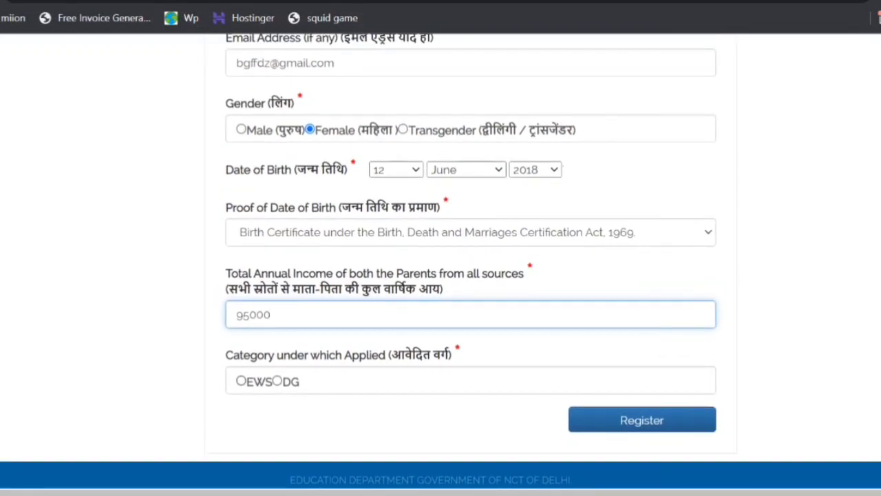
scroll(251, 381, up, 5)
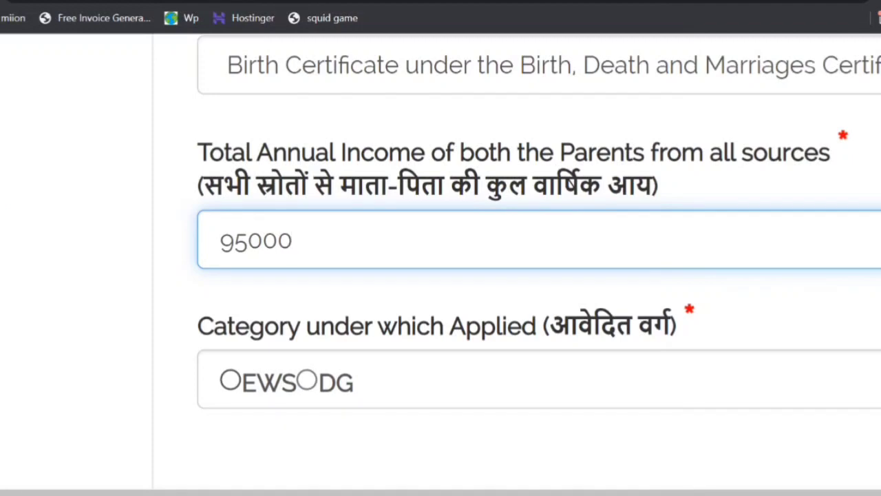
scroll(293, 384, down, 1)
scroll(248, 380, down, 5)
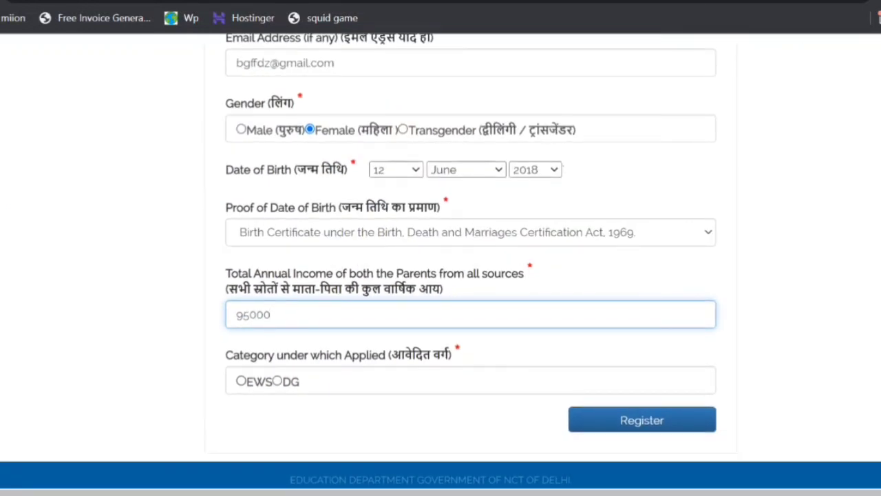
click(241, 380)
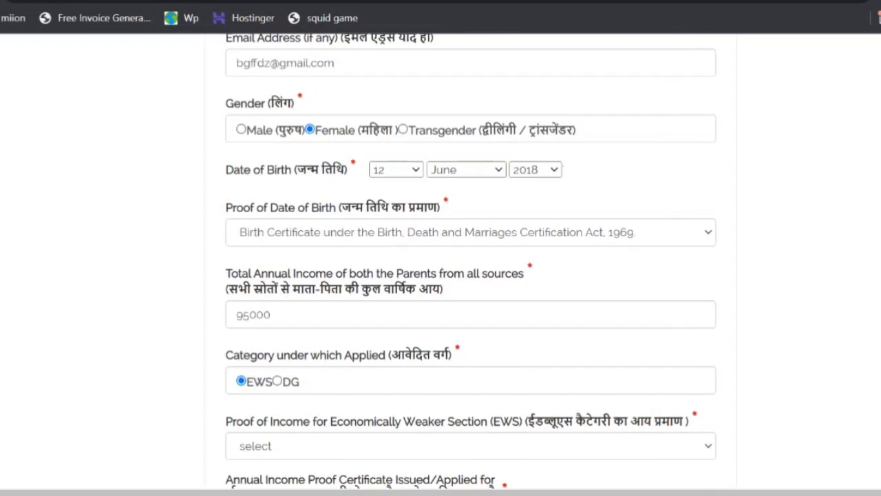
scroll(471, 261, down, 3)
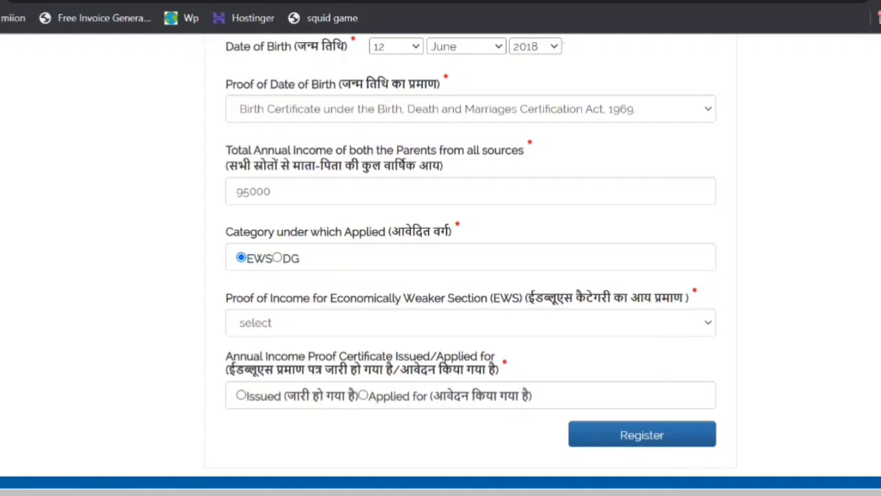
- Choose the Income Certificate issued by a Revenue Officer not below the rank of Tehsildar as the EWS income proof
click(471, 322)
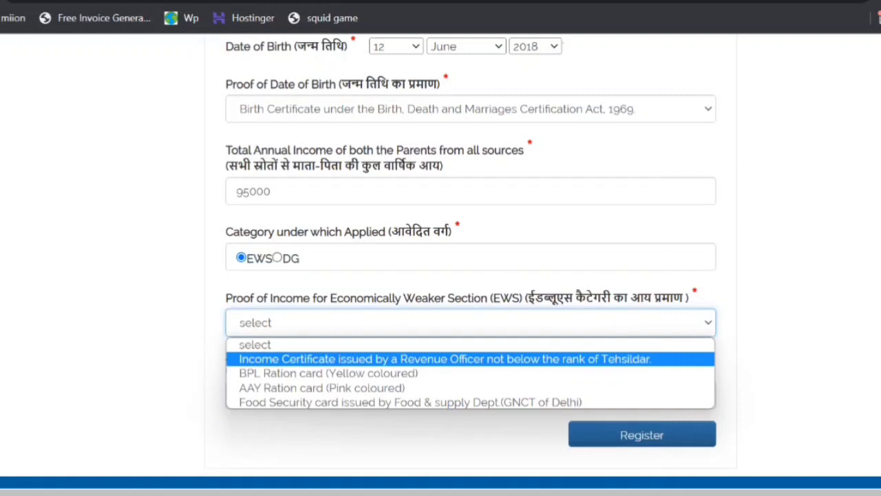
key(Down)
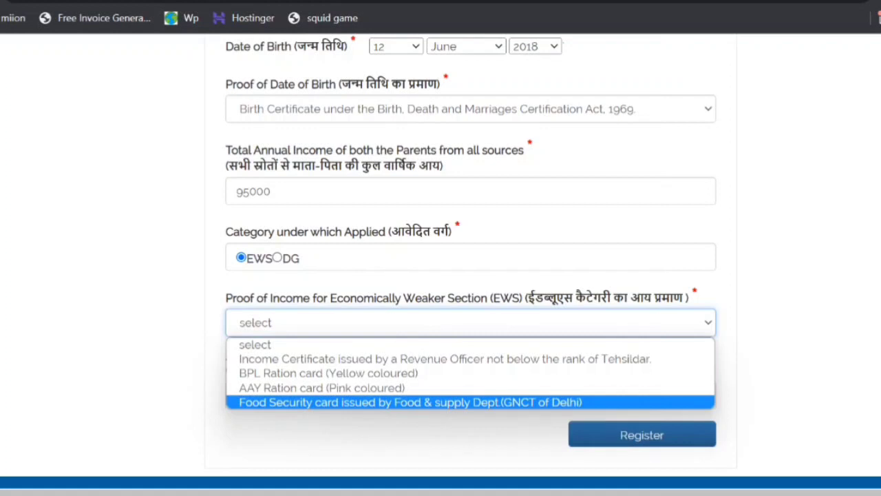
click(445, 358)
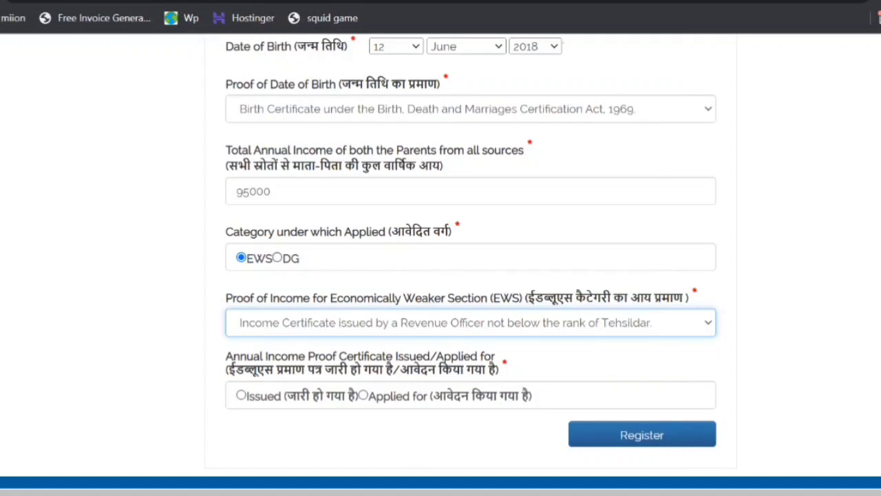
- Change the category under which the child applies to DG and set the DG/Disabilities type to SC
click(278, 258)
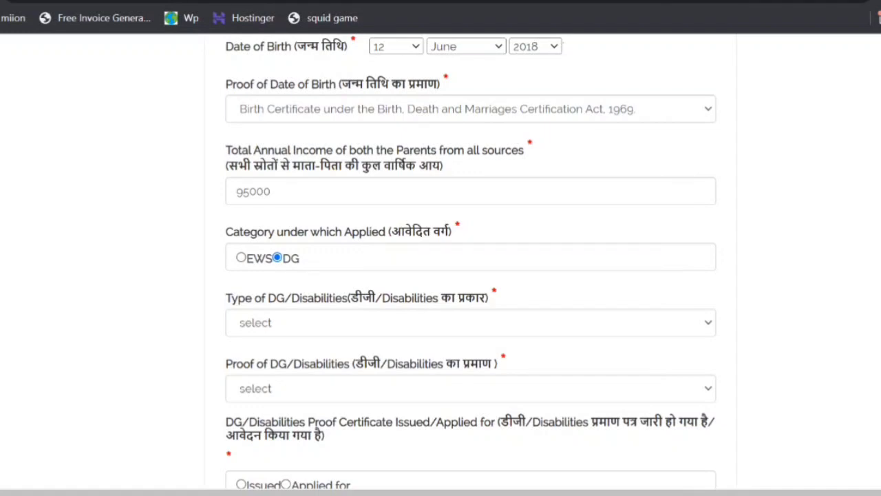
click(471, 322)
scroll(471, 322, down, 1)
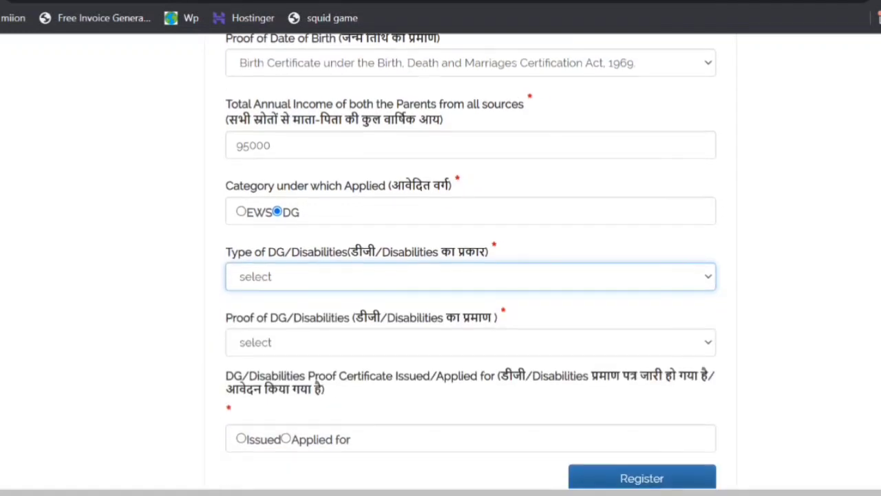
click(470, 277)
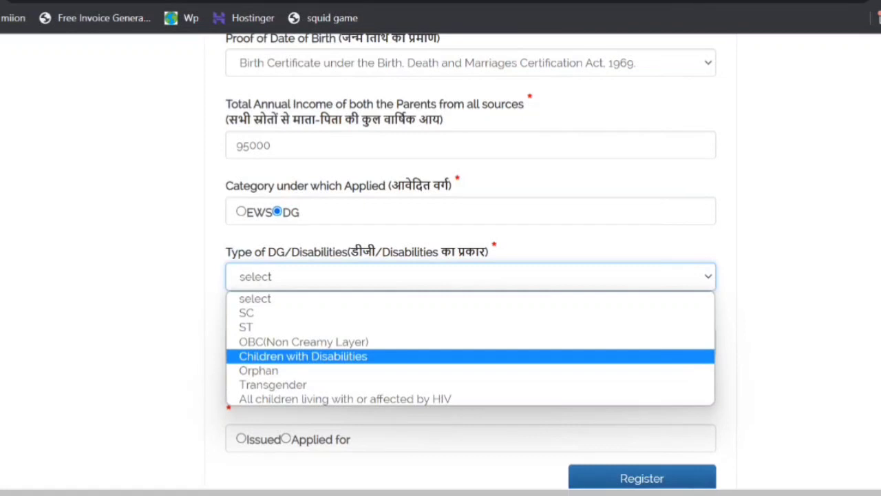
key(Down)
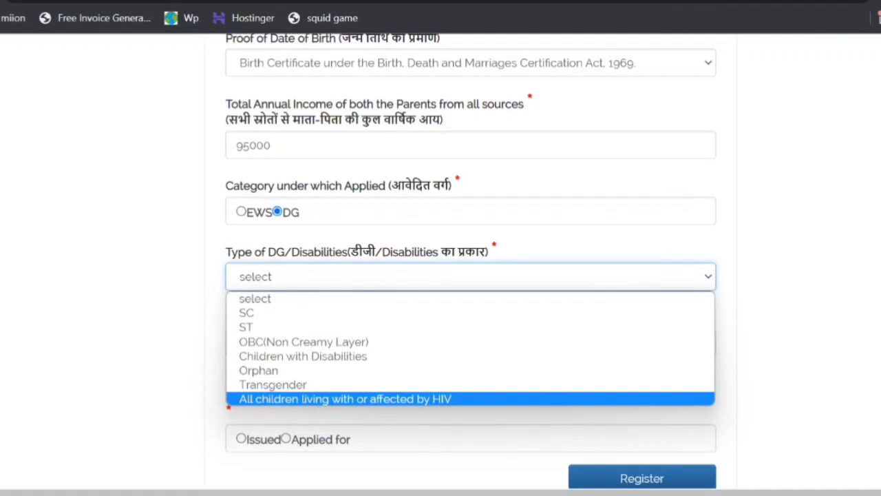
click(247, 313)
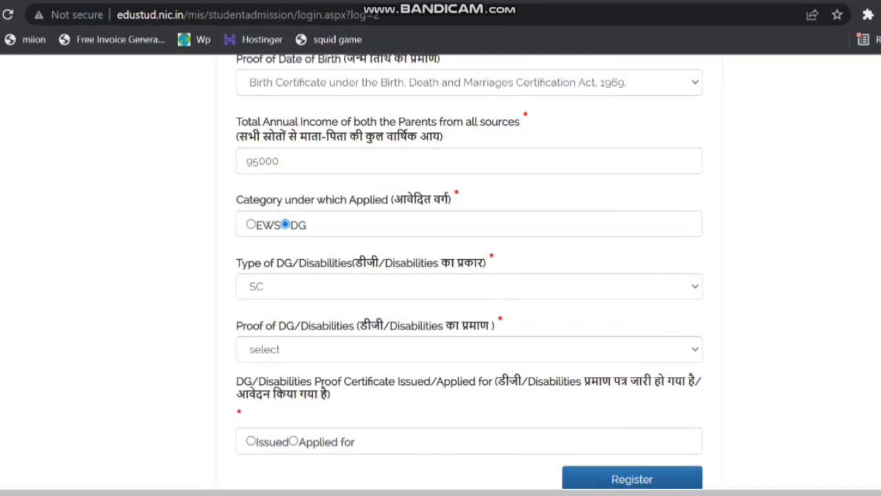
- Choose the Caste Certificate issued by Revenue Dept. GNCT Delhi (DC Office) as the DG proof and mark the certificate as Issued
scroll(470, 272, down, 1)
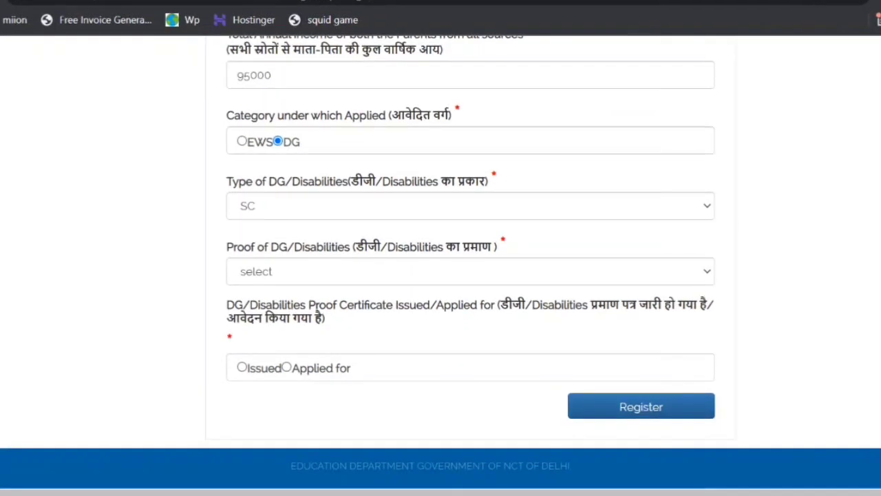
click(470, 271)
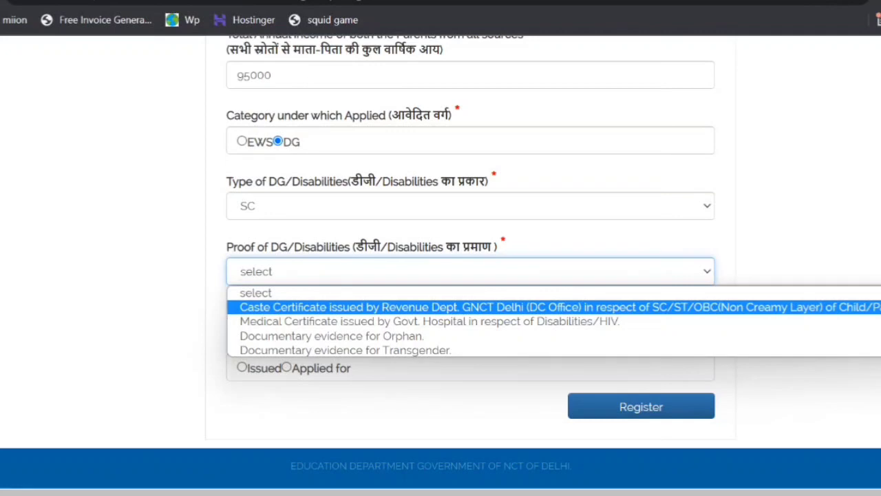
click(426, 307)
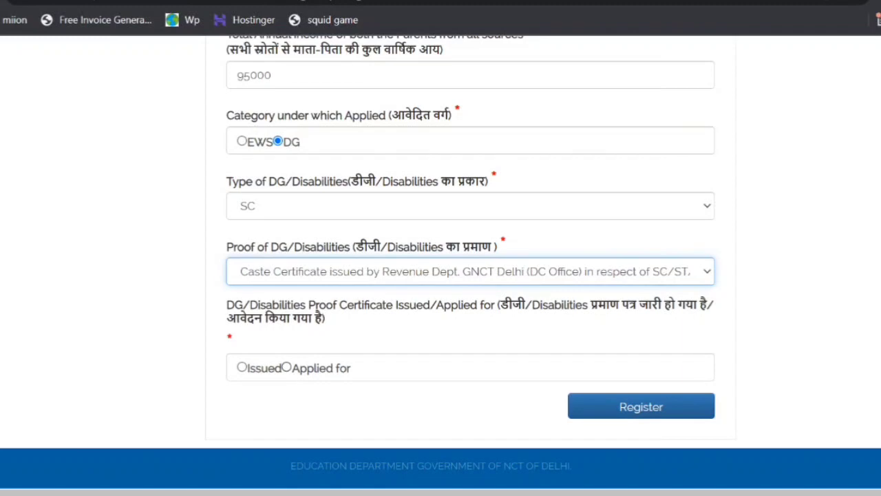
click(242, 367)
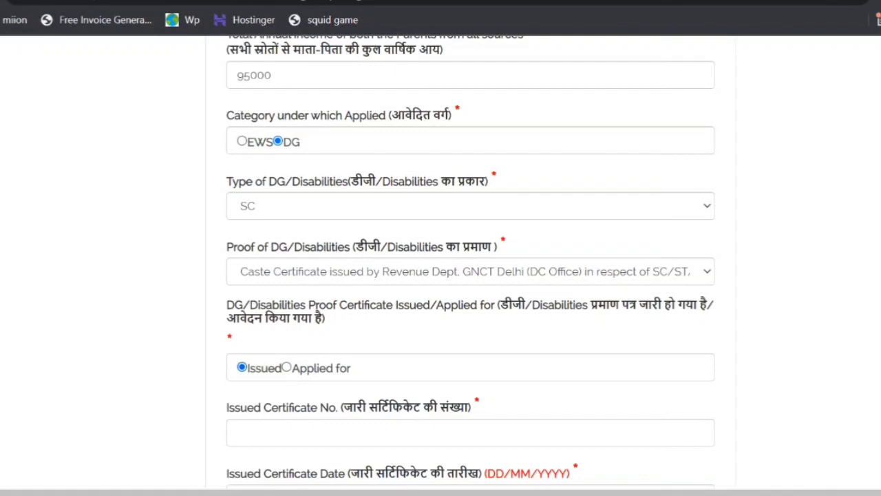
- Enter the issued certificate number of the caste certificate
scroll(470, 262, down, 2)
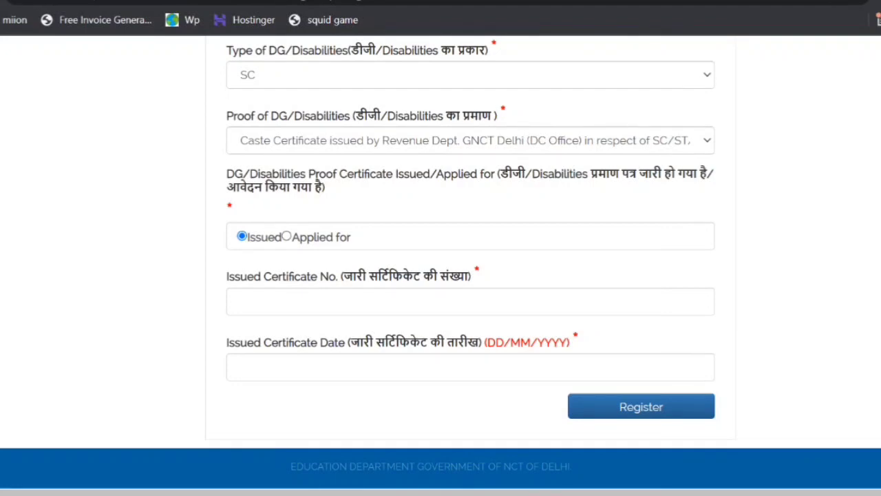
click(471, 301)
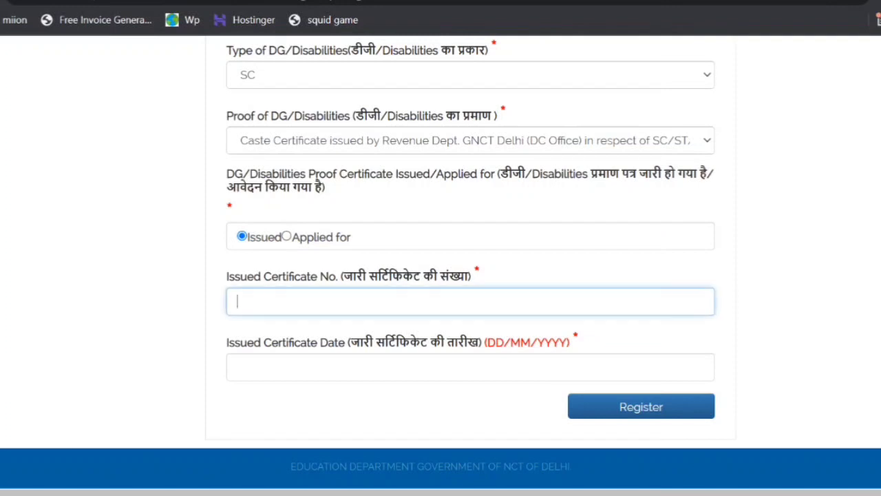
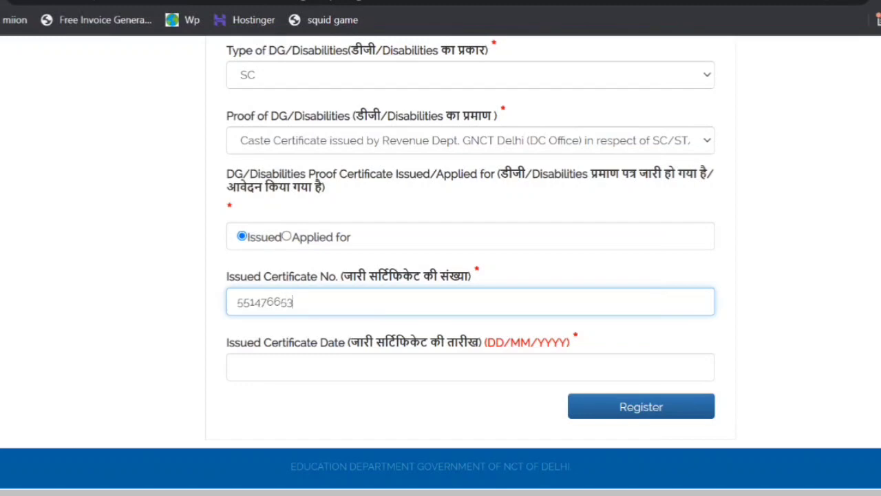
- Enter the issued certificate date with day 5, month 5 and year 2022
click(238, 366)
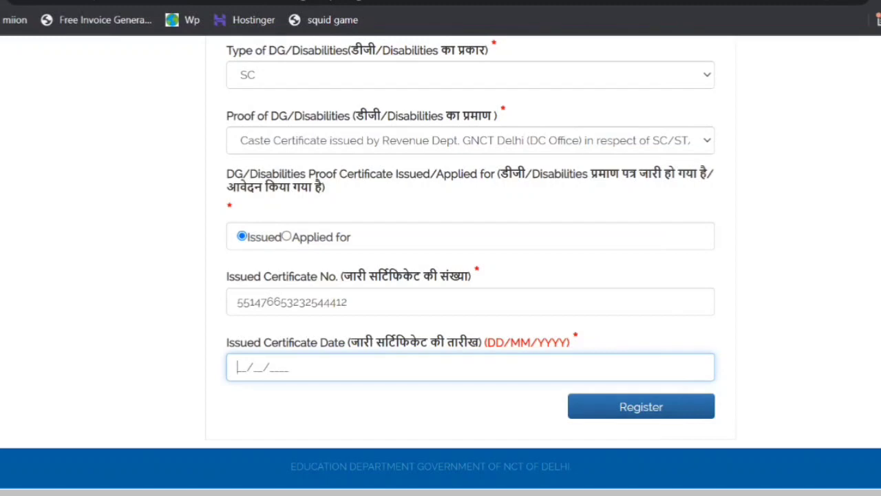
text(5)
click(265, 368)
text(2022)
click(265, 367)
text(4)
key(BackSpace)
click(291, 367)
text(2)
click(255, 367)
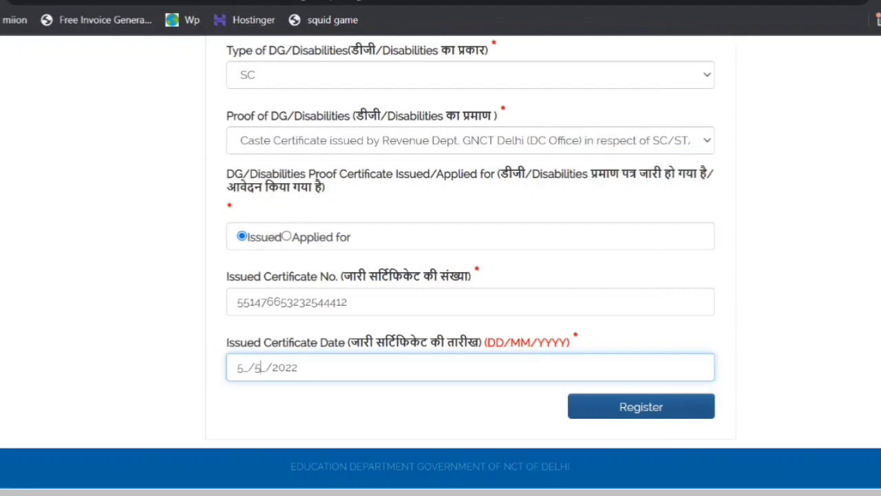
- Review all the entered registration details, from the class and child's name through to the certificate number and date
scroll(471, 261, up, 6)
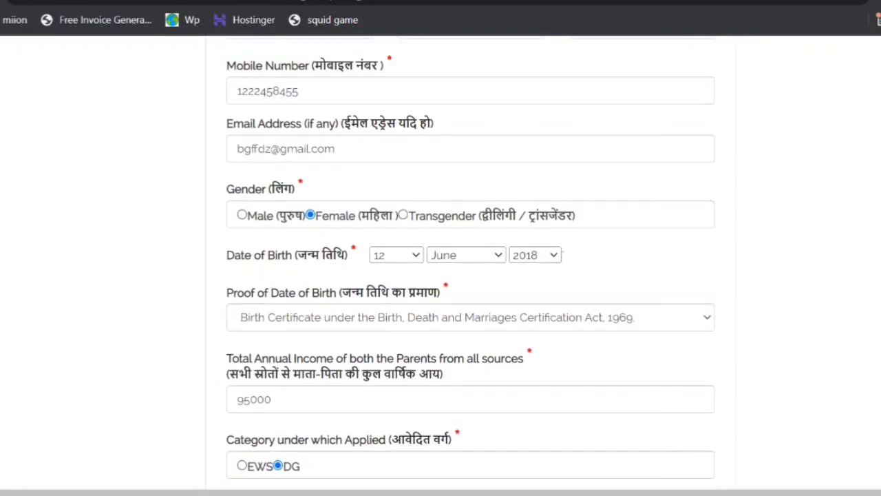
scroll(470, 262, up, 7)
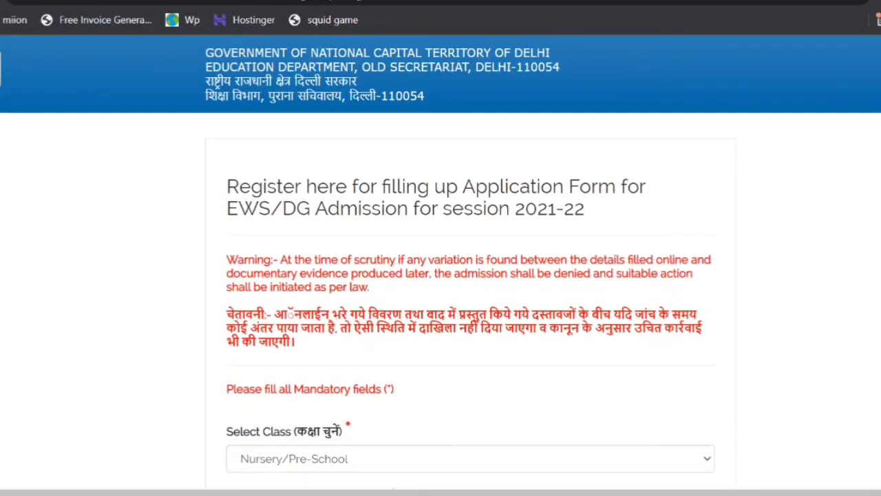
scroll(471, 262, down, 4)
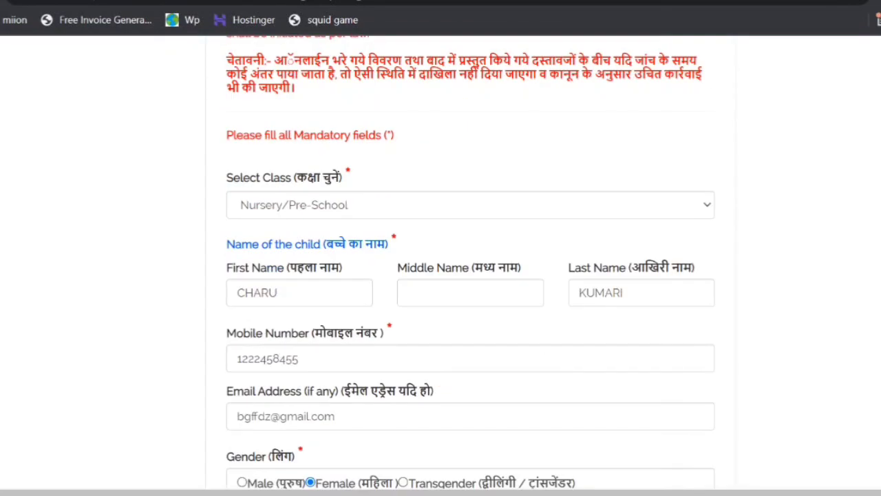
scroll(470, 262, down, 2)
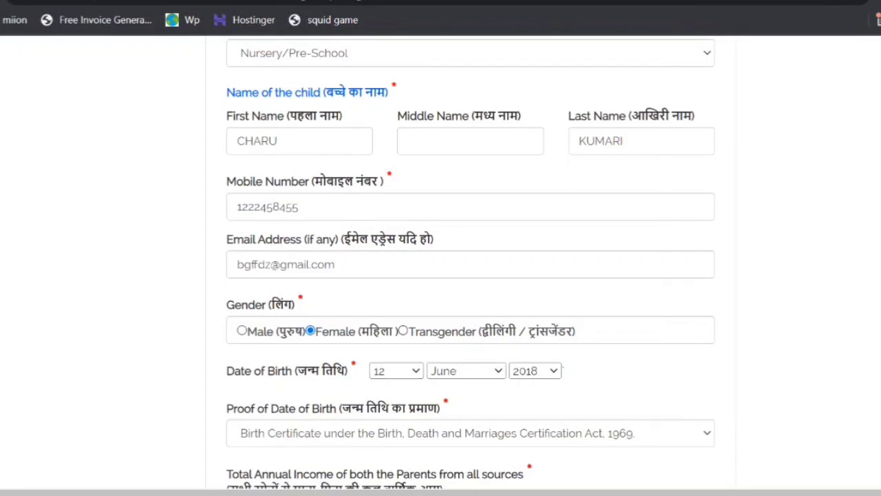
scroll(470, 262, down, 3)
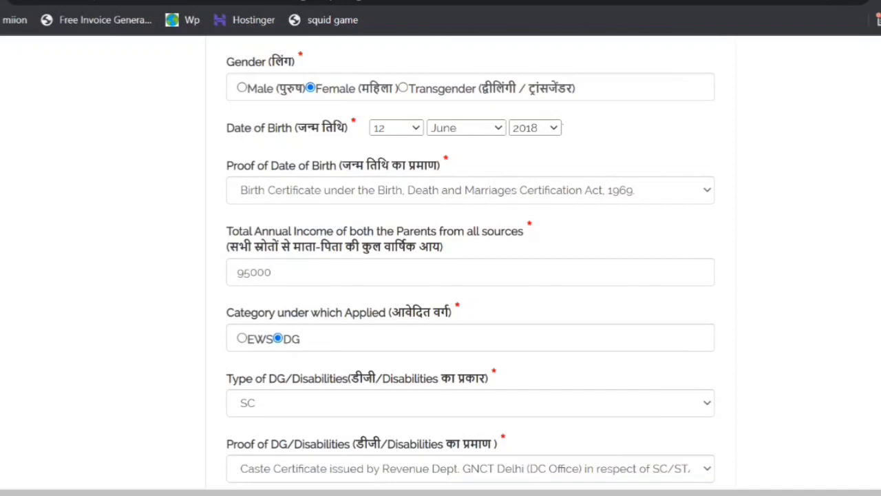
scroll(470, 262, down, 2)
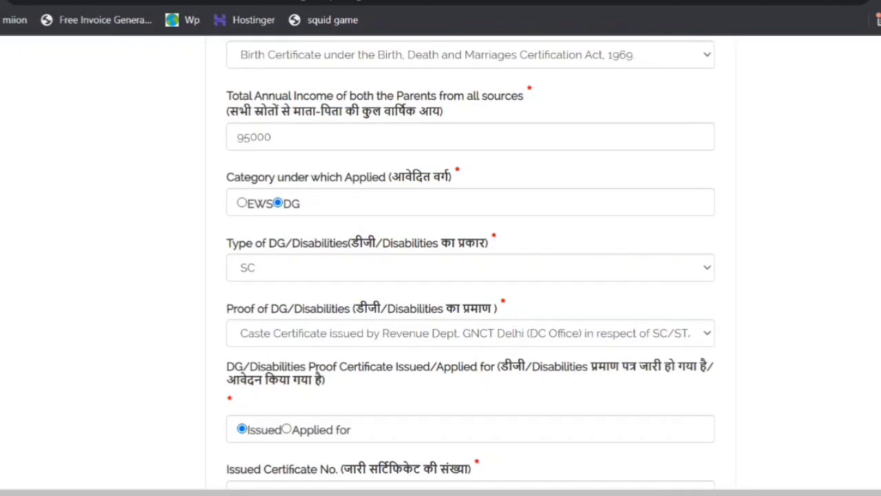
scroll(471, 263, down, 3)
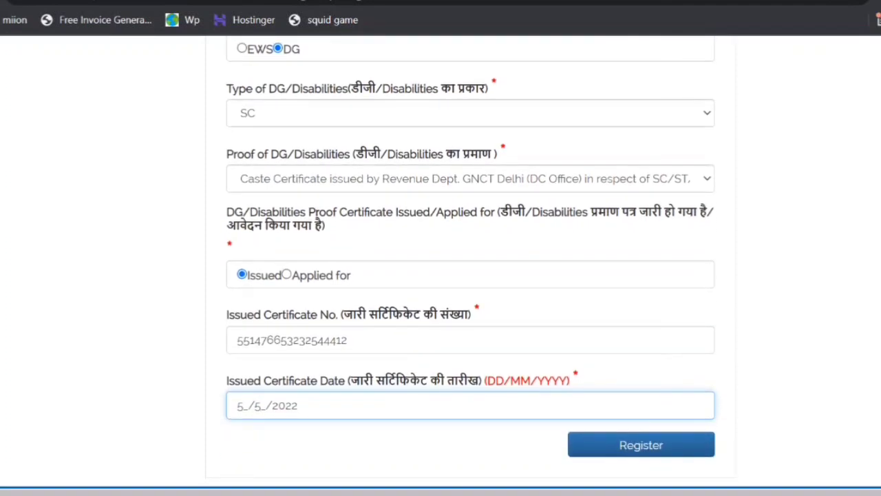
scroll(440, 261, down, 1)
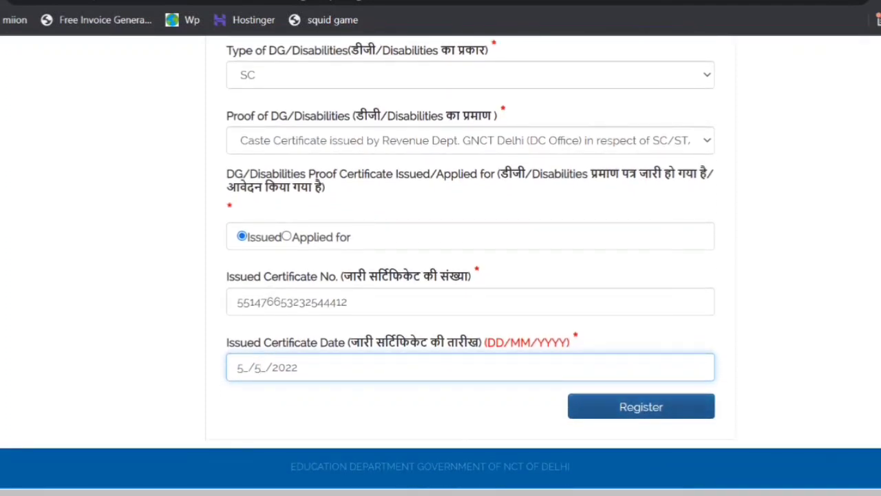
- Submit and confirm the registration, using the Windows quick settings to restore the lost internet connection
click(641, 406)
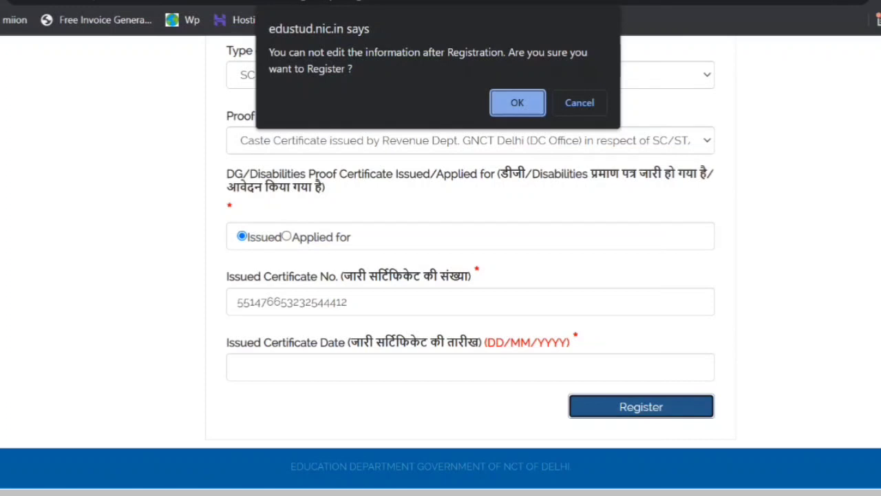
key(Return)
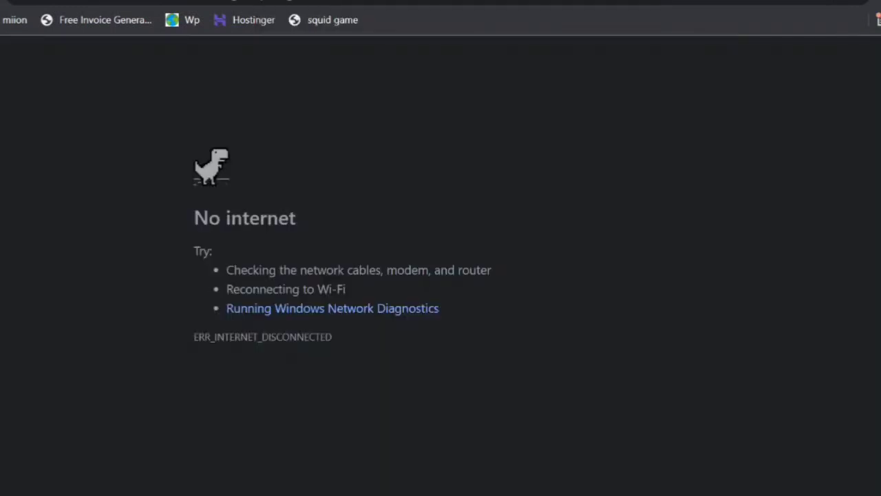
key(super+a)
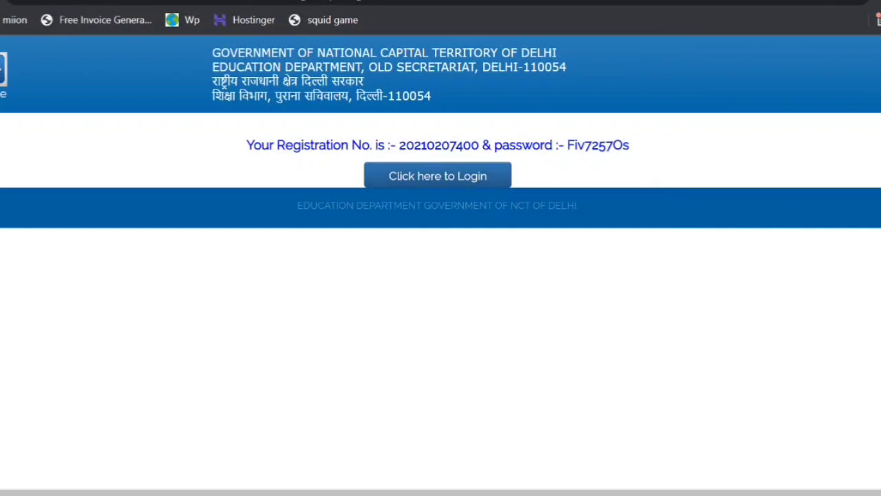
- Highlight the issued registration number and password, and go to the login page
drag(399, 145, 630, 145)
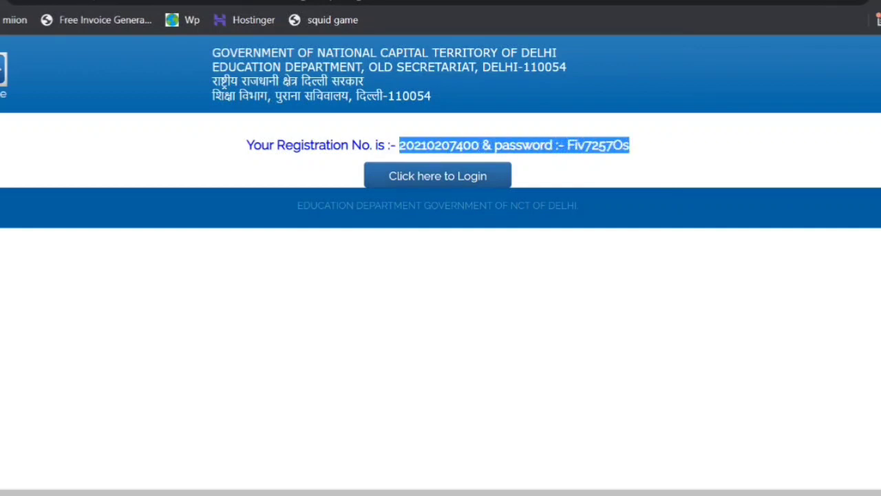
click(640, 150)
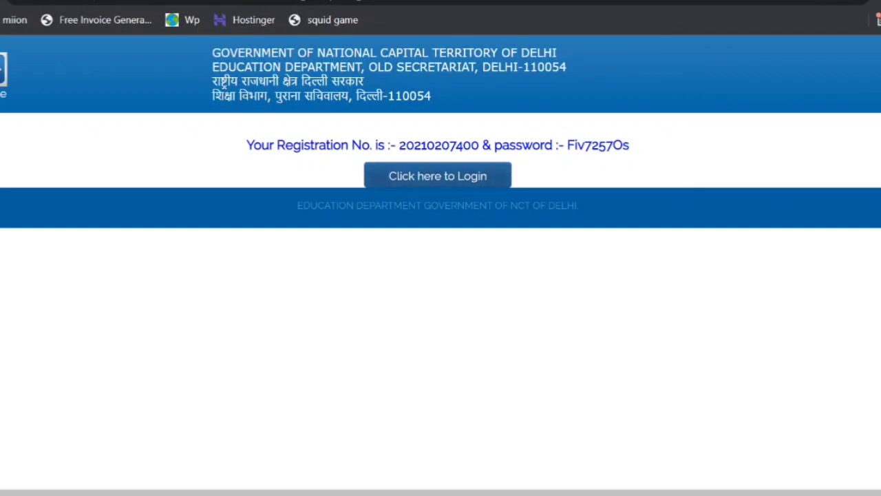
click(438, 176)
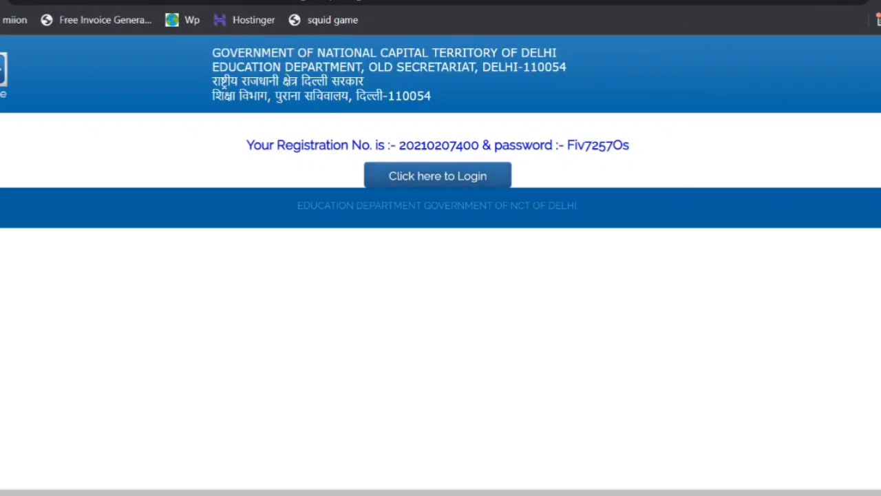
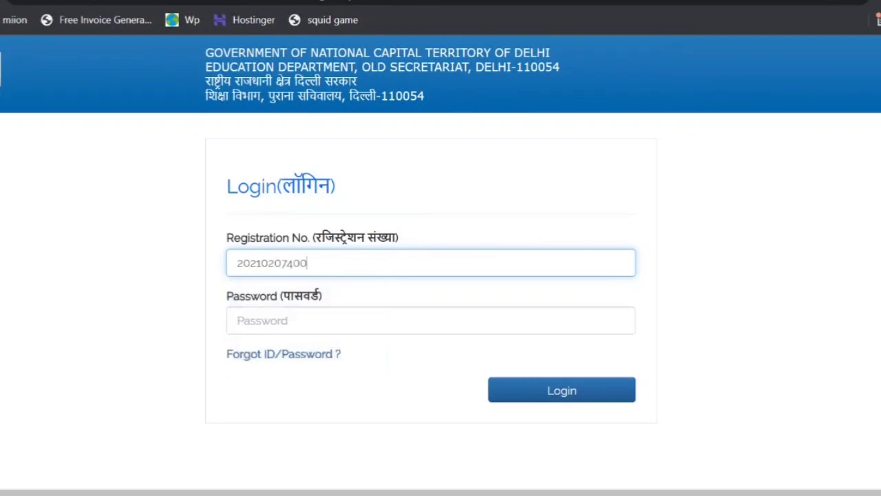
- Fill in the login form with the issued registration number and the account password
key(Tab)
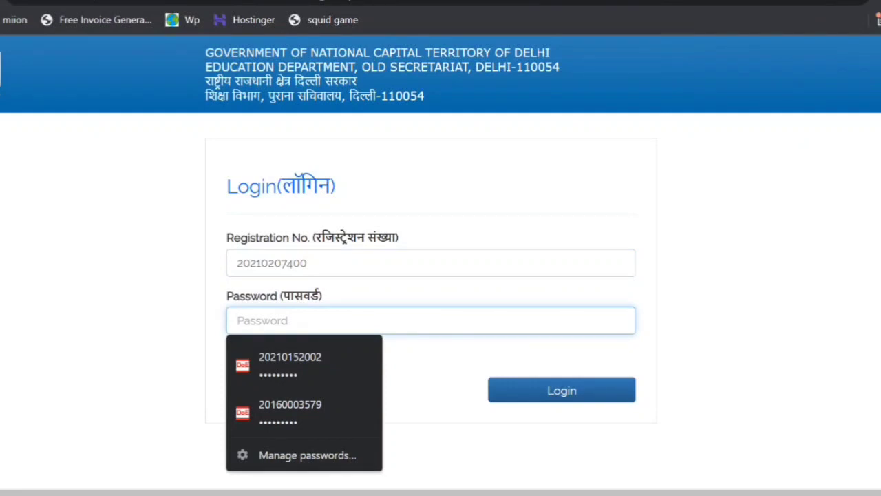
key(ctrl+v)
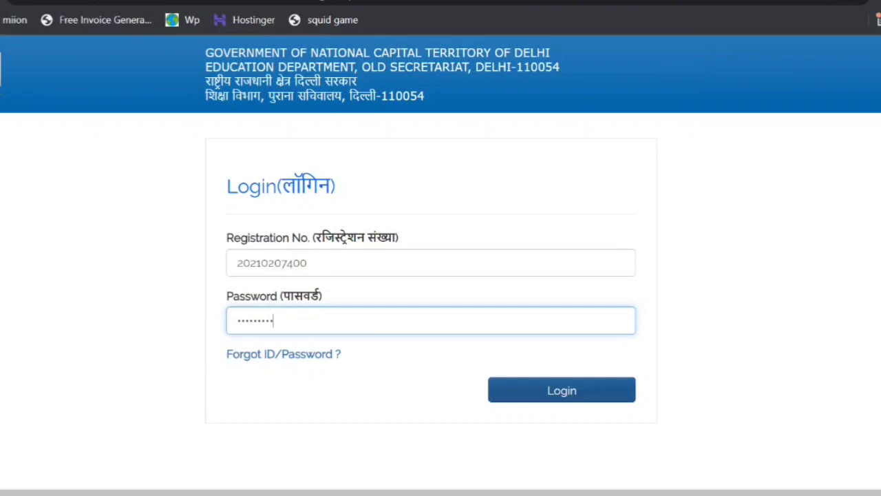
- Log in with the filled-in credentials and decline saving the password in the browser
key(Return)
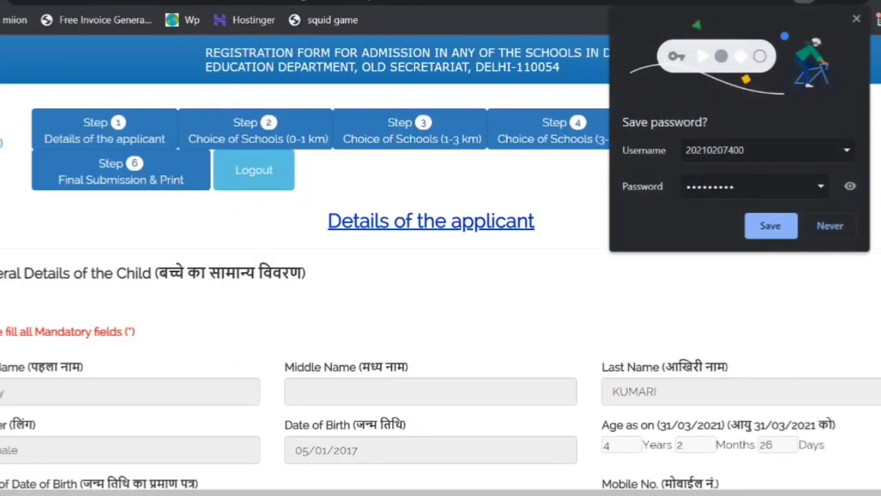
click(823, 225)
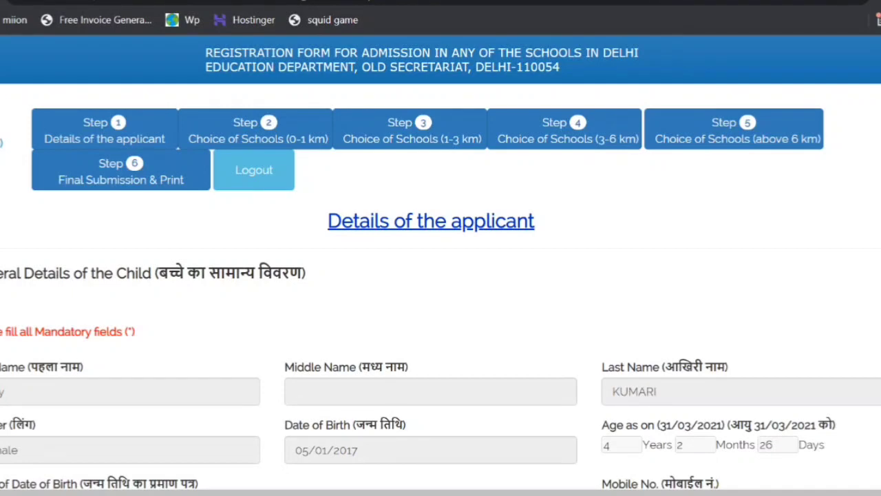
- Examine the applicant details form, from the six application steps through the child's prefilled details to the parents/guardian section
scroll(441, 275, down, 5)
scroll(440, 275, up, 5)
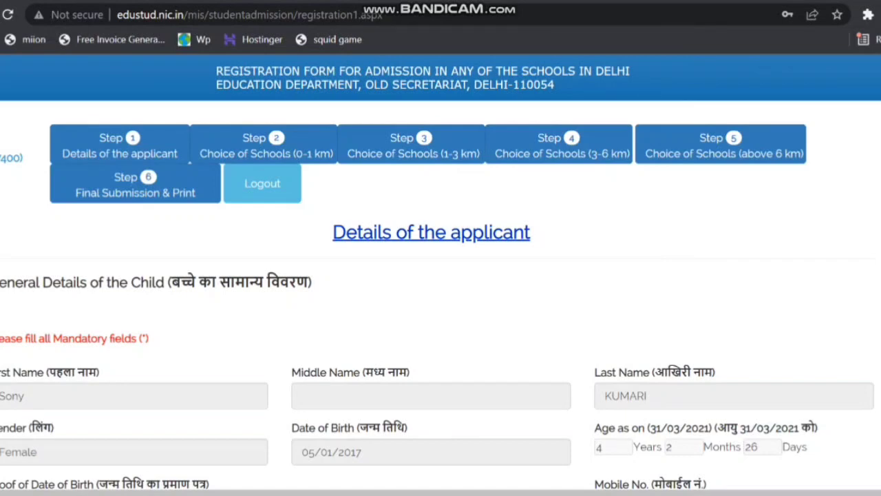
scroll(374, 228, up, 5)
scroll(374, 228, down, 4)
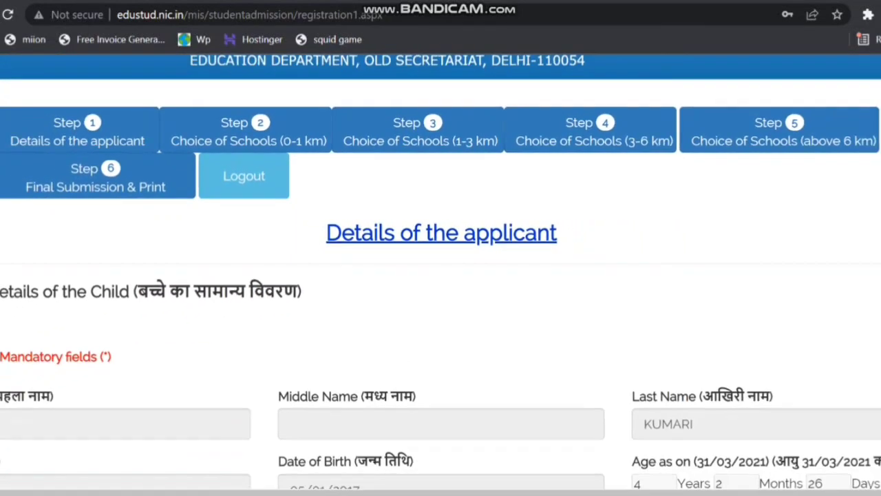
scroll(440, 271, up, 1)
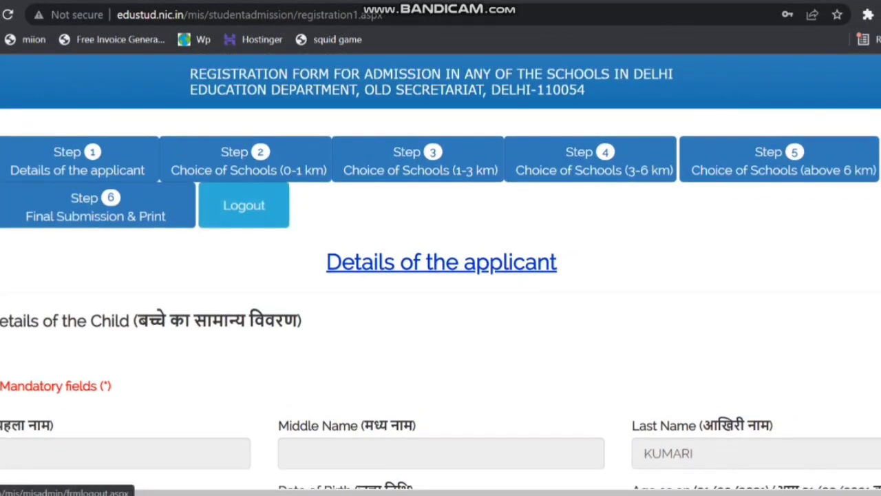
scroll(255, 200, down, 1)
scroll(255, 200, down, 6)
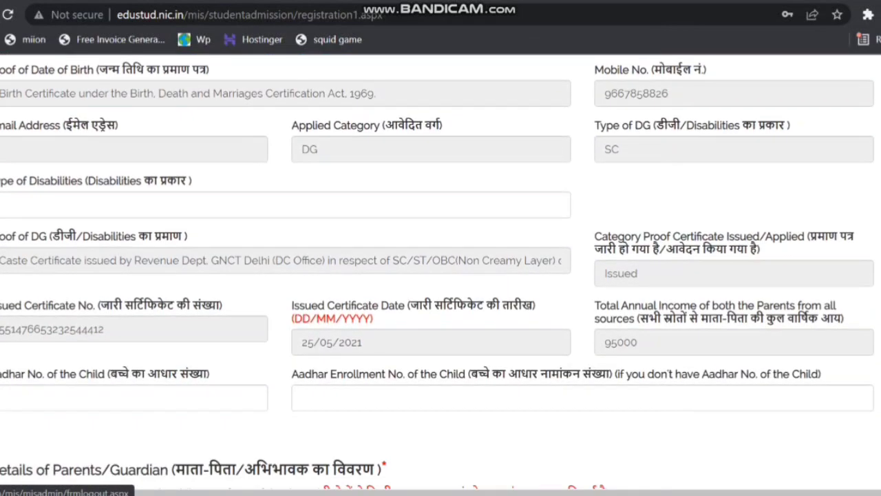
scroll(441, 271, down, 3)
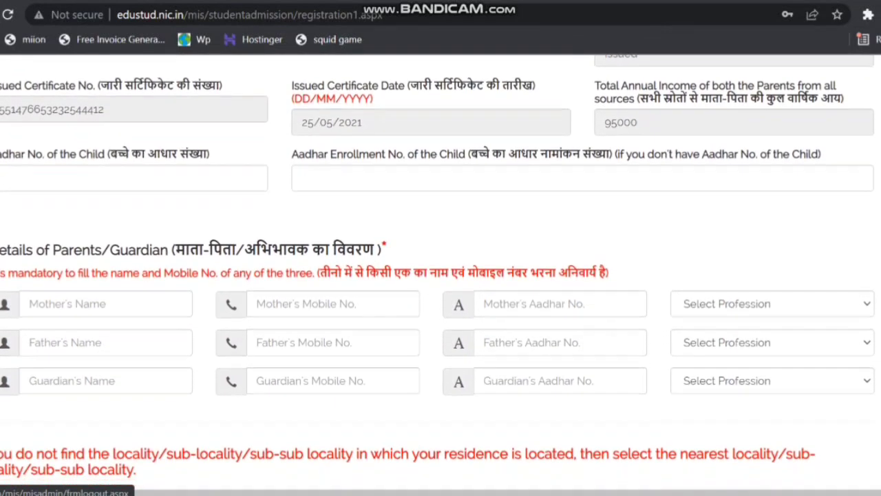
scroll(441, 271, down, 1)
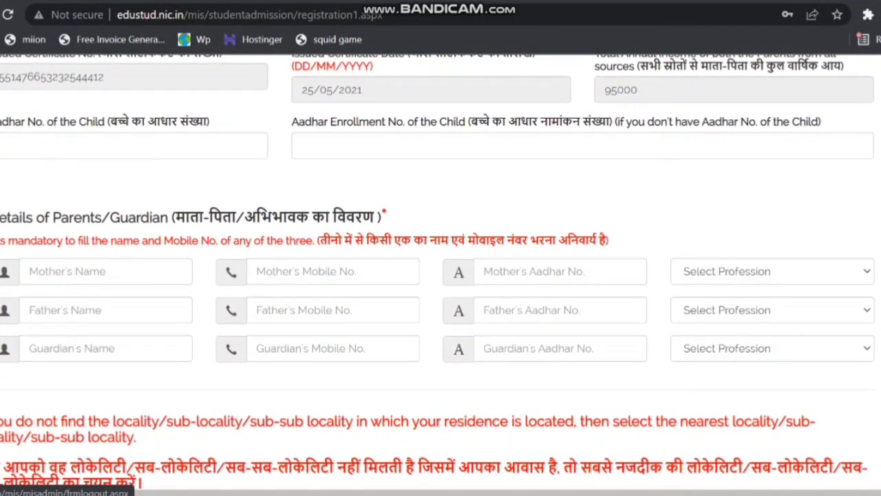
scroll(441, 271, up, 4)
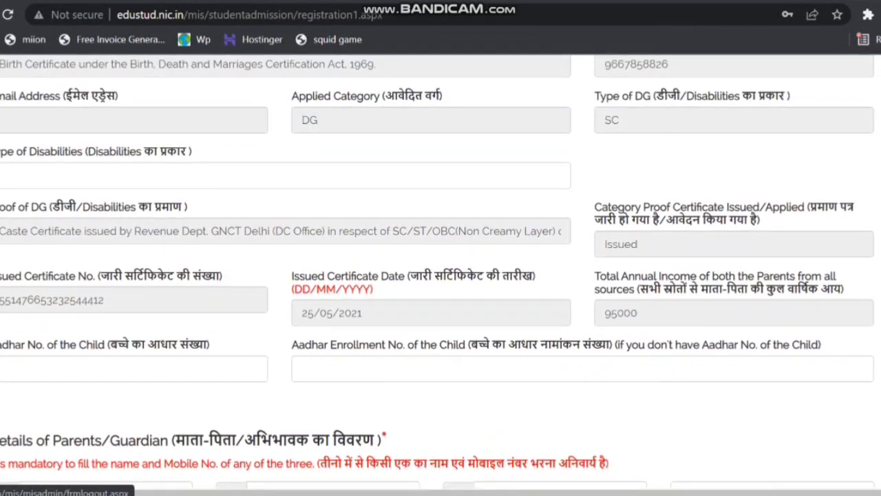
scroll(440, 271, up, 1)
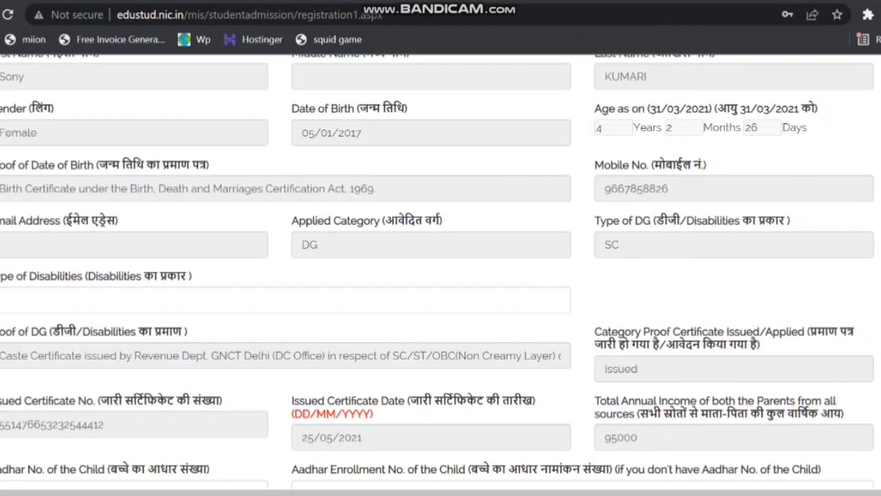
scroll(440, 271, down, 2)
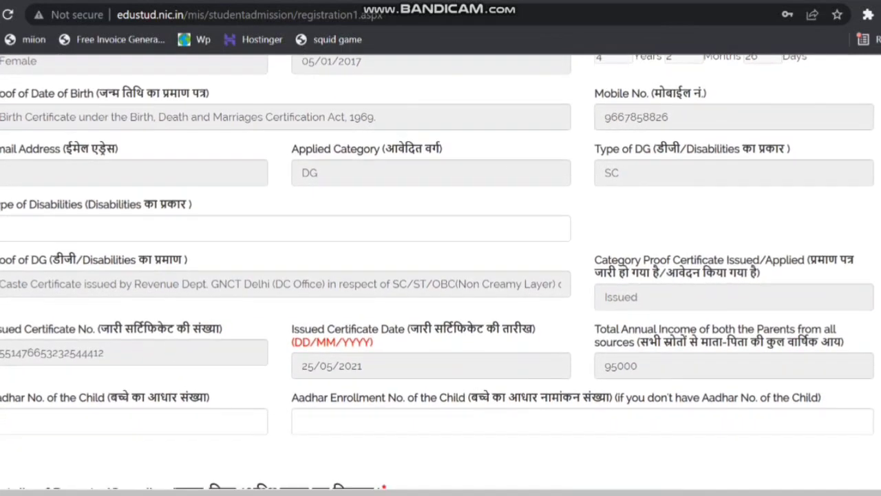
scroll(441, 271, down, 1)
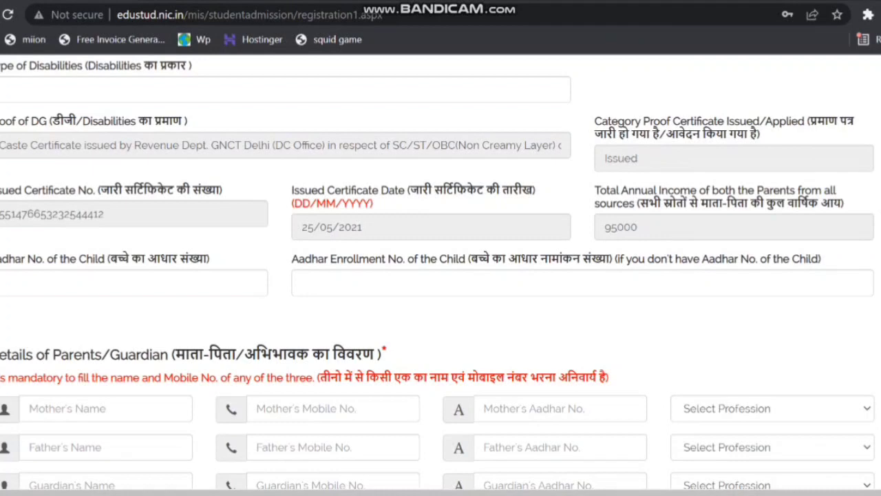
scroll(440, 275, down, 1)
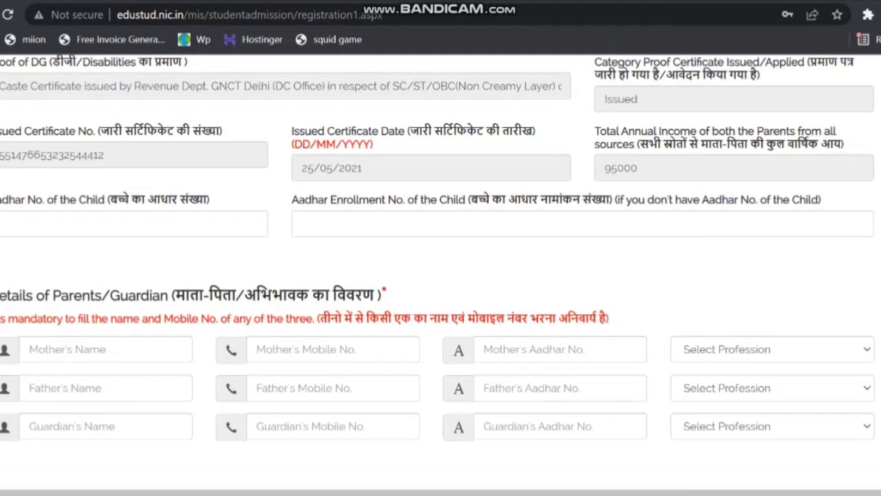
- Try to fill in the child's Aadhaar number and check the Aadhaar enrollment number field
click(131, 223)
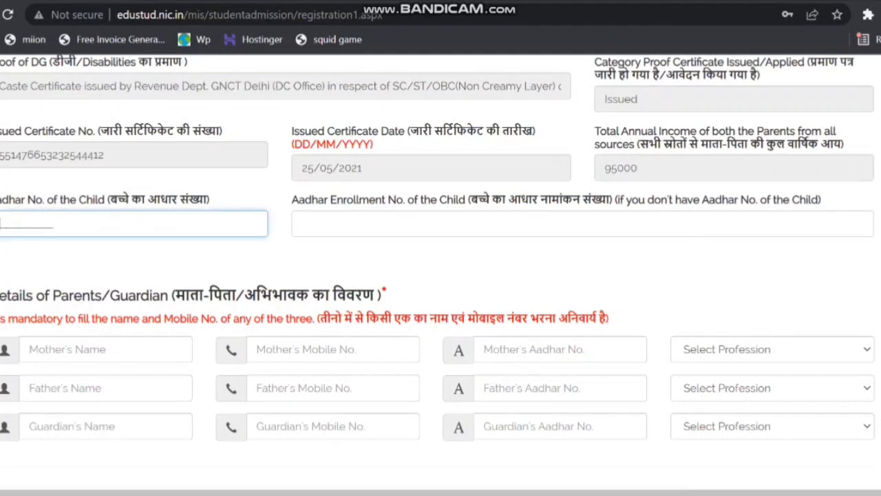
click(303, 224)
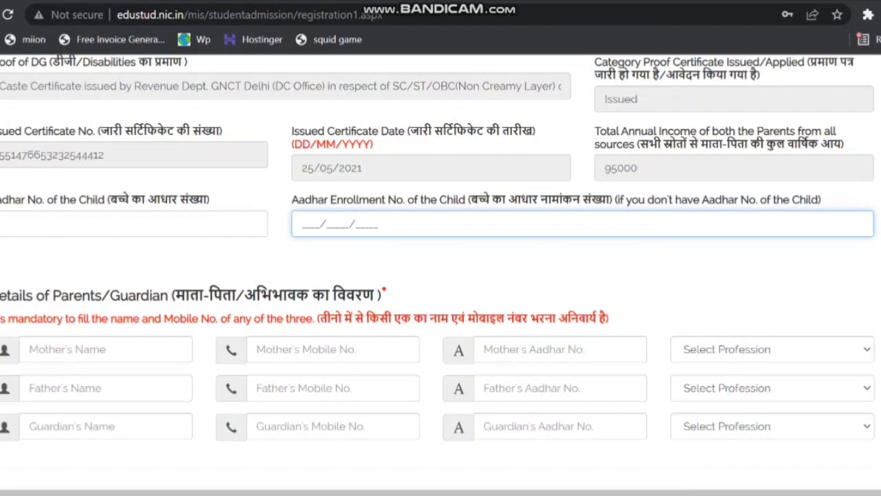
- Enter the child's full 12-digit Aadhaar number
click(104, 224)
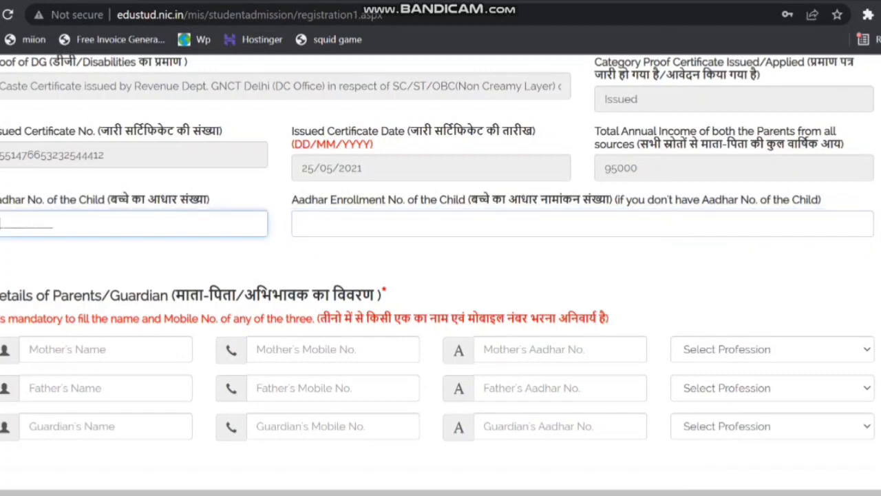
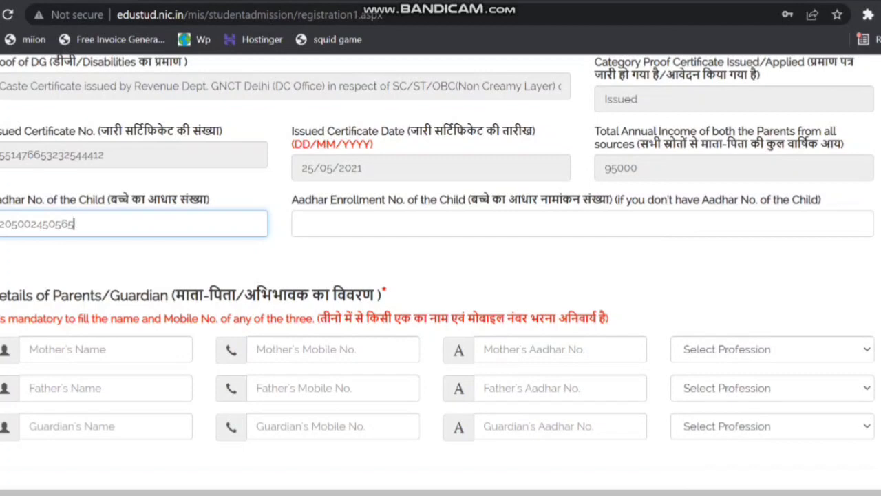
- Enter the mother's full name in the parents/guardian details
scroll(438, 272, down, 1)
scroll(438, 272, down, 1)
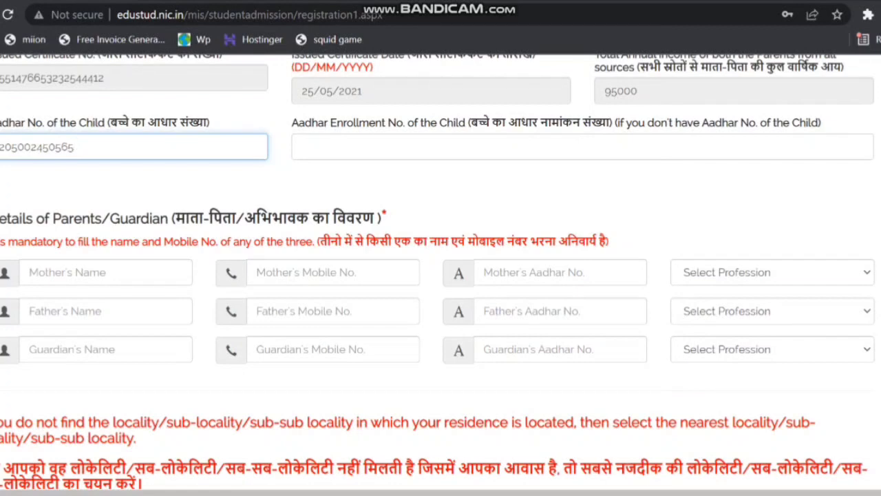
click(105, 272)
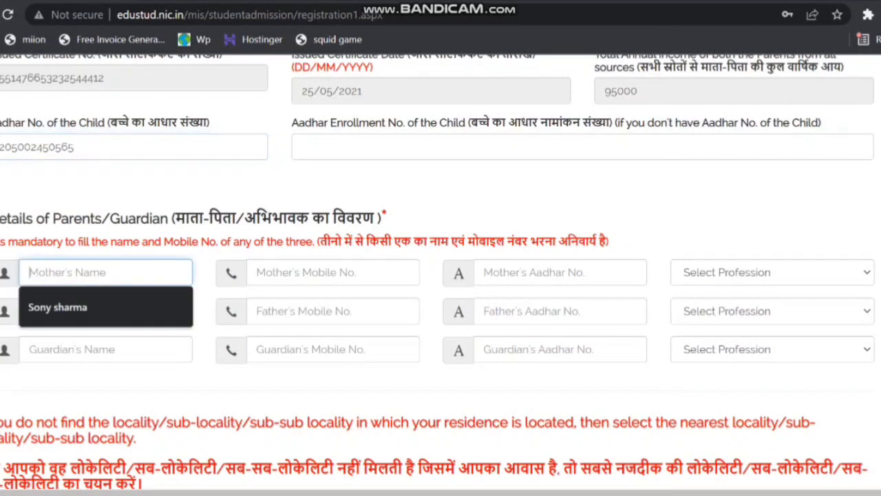
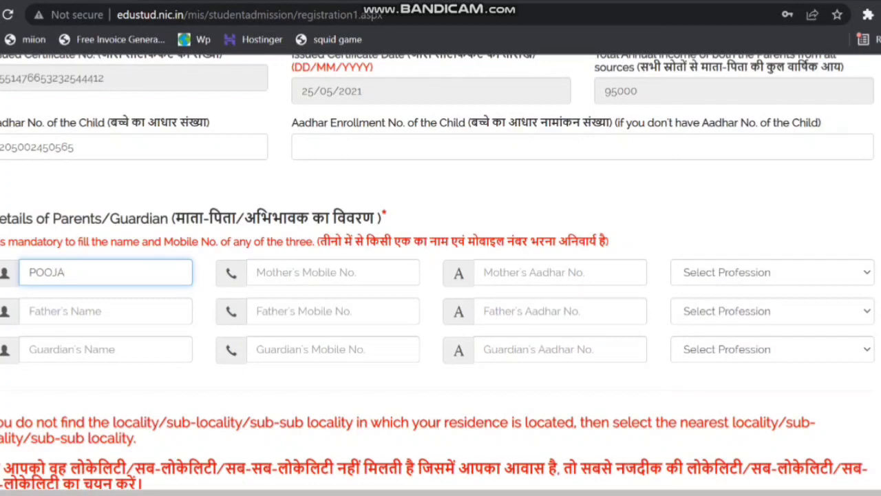
- Fill in the mother's mobile number, dismissing the browser's autofill suggestion
click(334, 272)
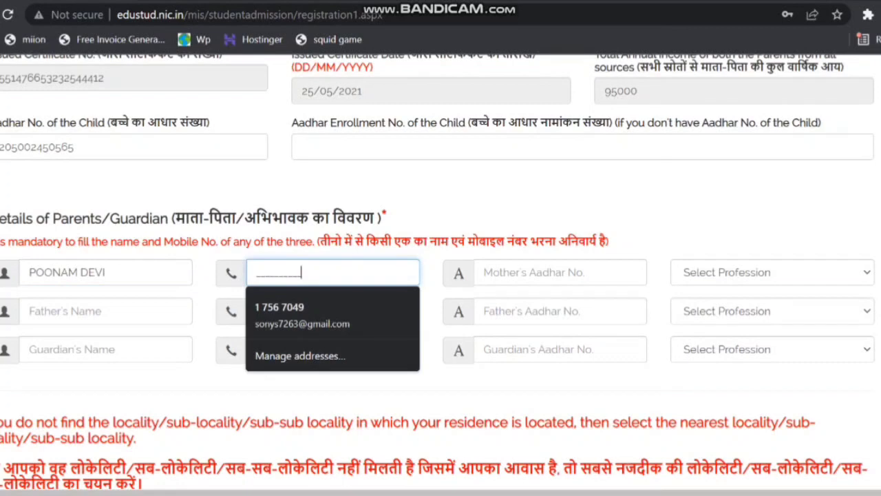
key(Down)
key(Escape)
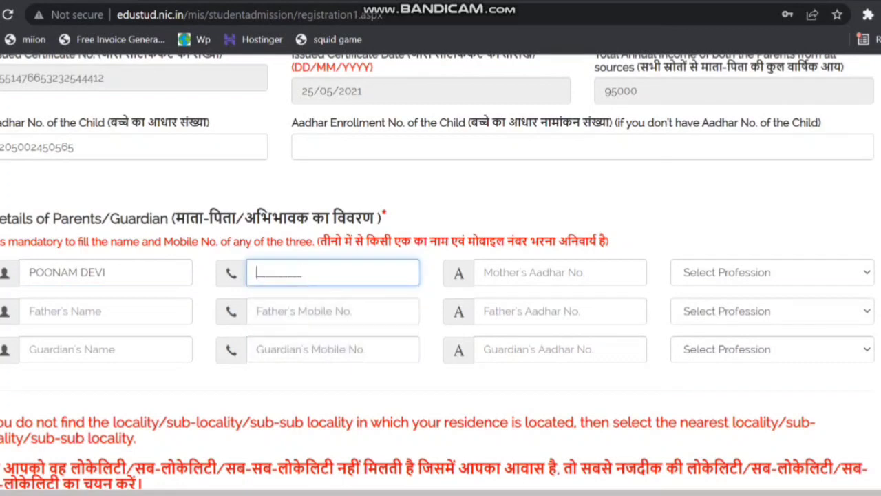
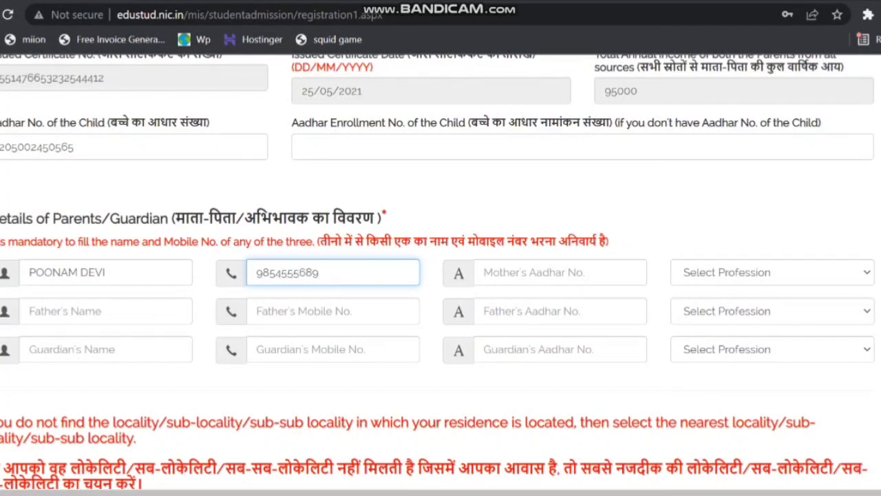
- Enter the mother's Aadhaar number and set her profession to HOUSE WIFE
key(Tab)
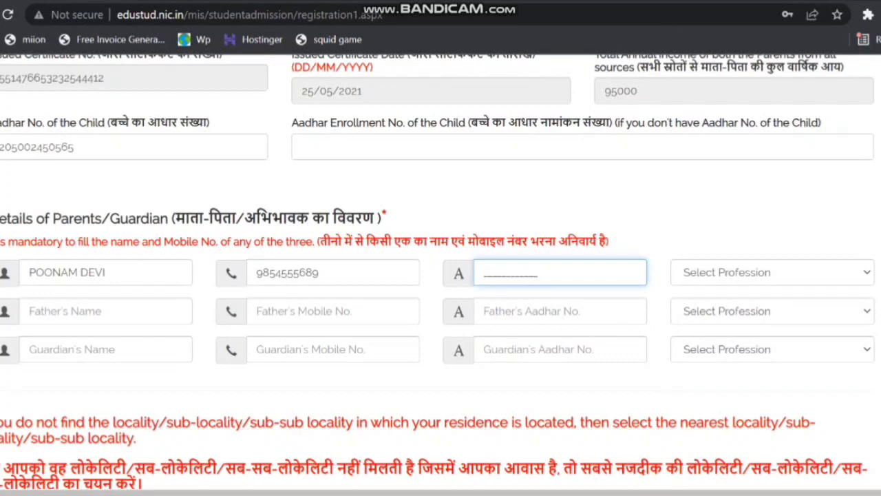
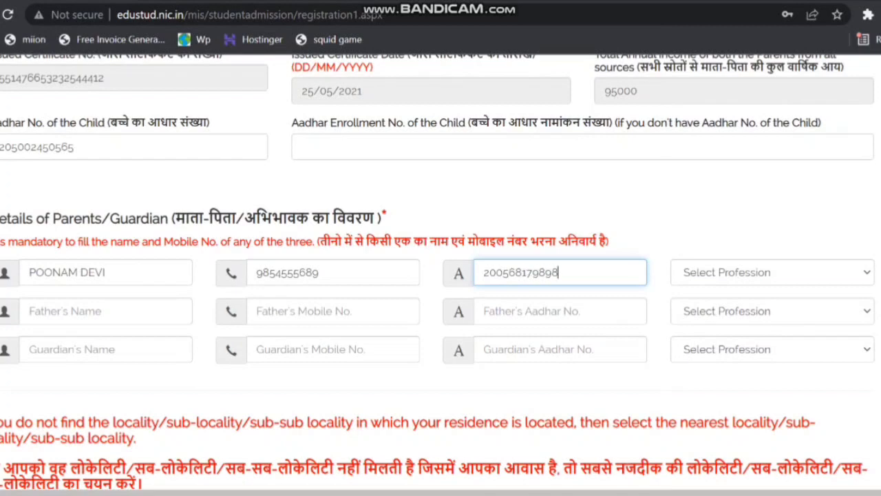
click(773, 273)
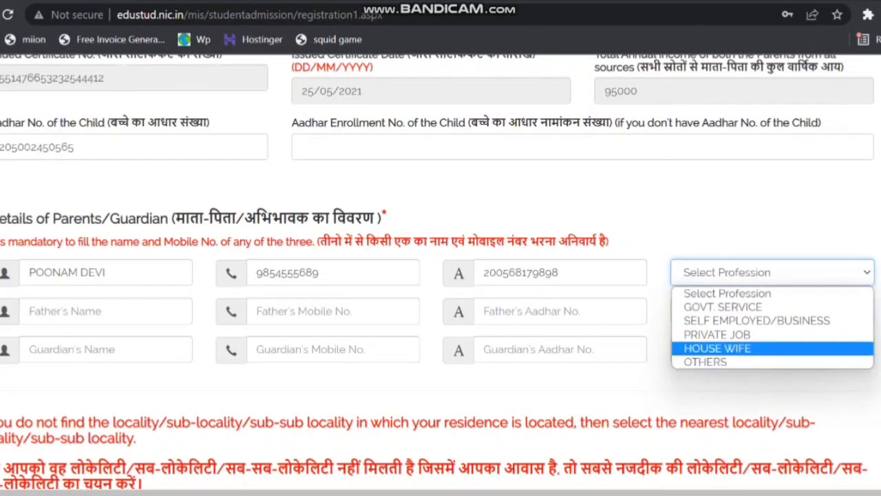
click(718, 349)
- Enter the father's full name and mobile number in the parents/guardian details
click(96, 312)
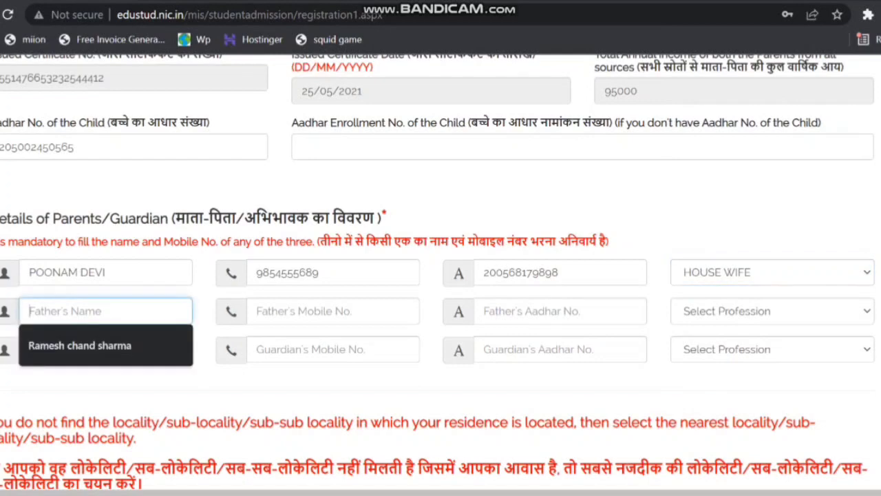
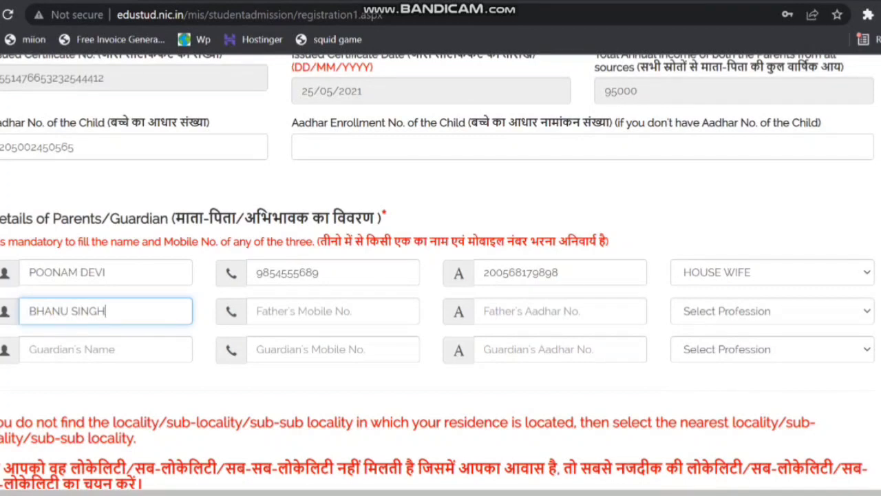
click(302, 311)
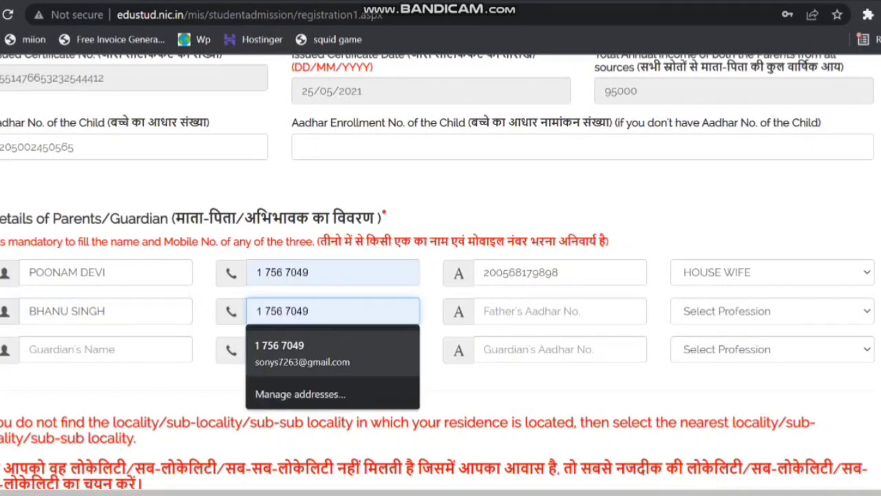
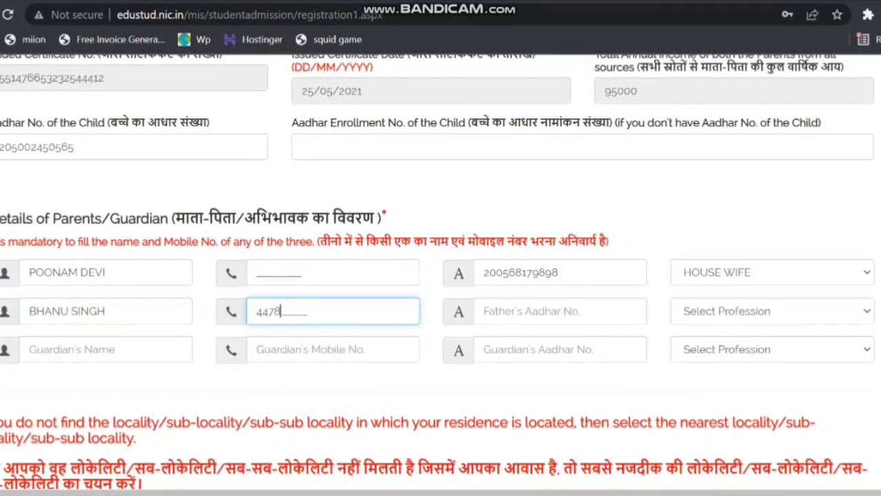
- Fill in the mother's mobile number again in the parents/guardian details
click(302, 273)
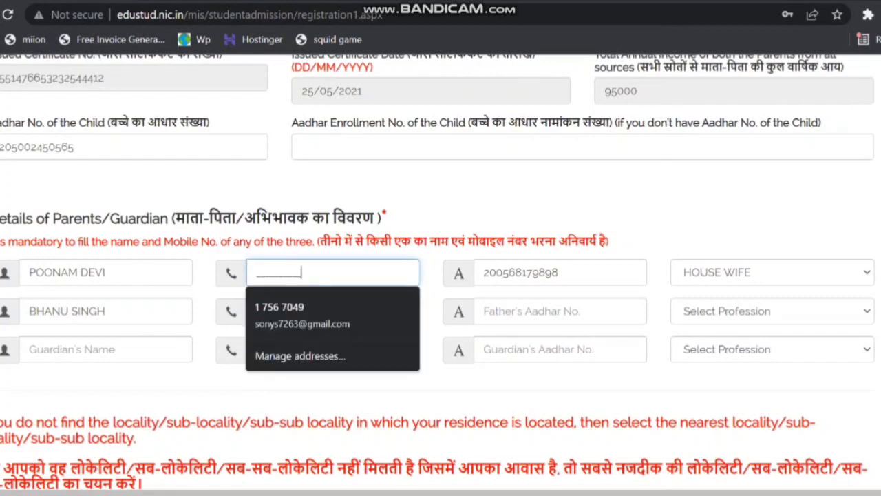
click(257, 272)
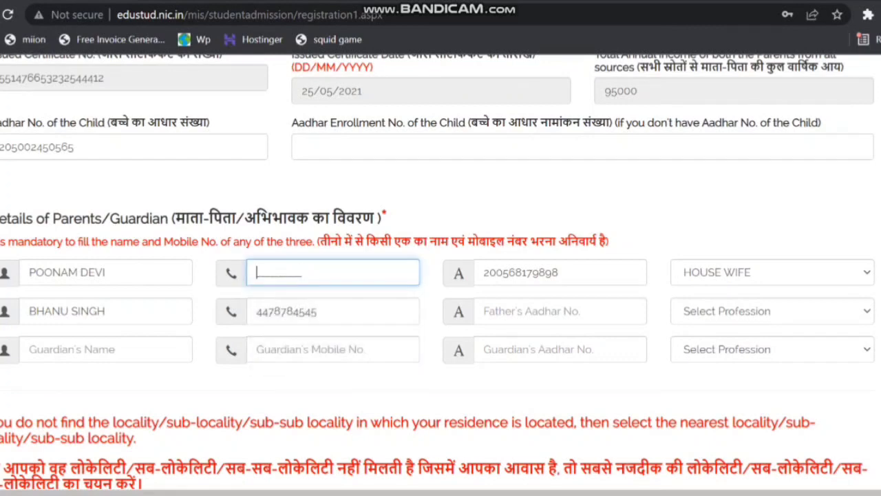
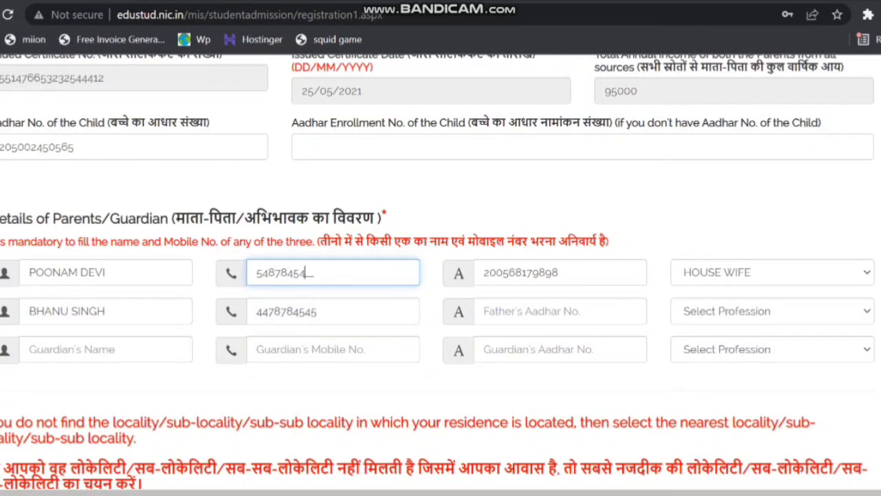
- Enter the father's Aadhaar number and set his profession to PRIVATE JOB
click(523, 311)
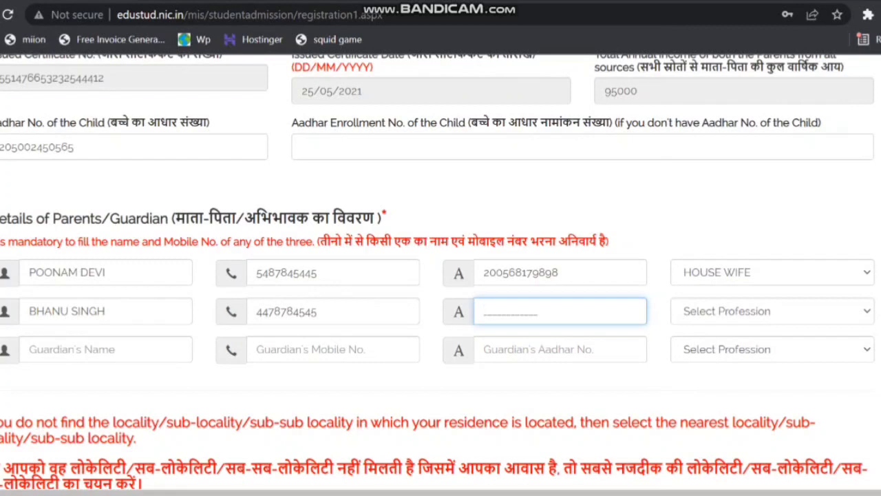
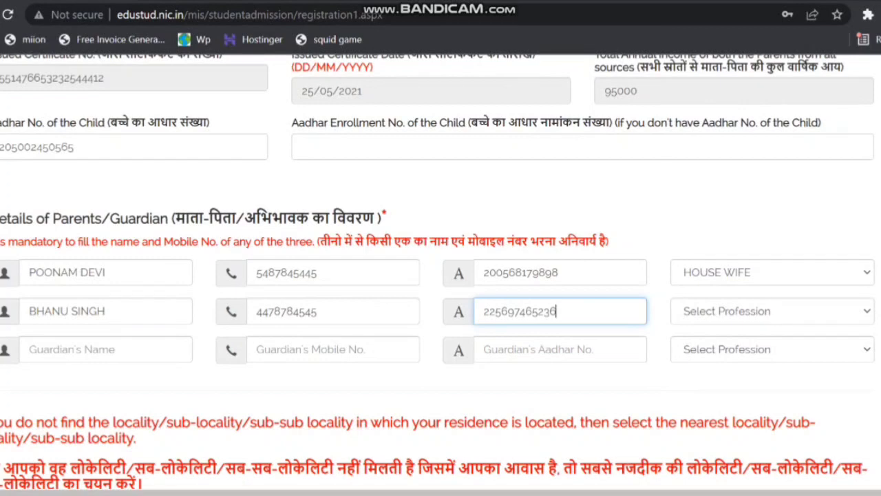
click(773, 311)
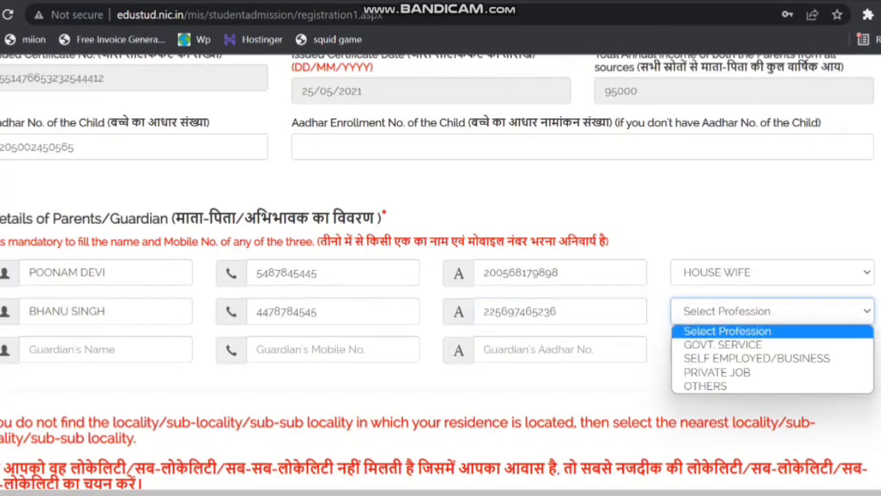
key(Down)
key(Down)
key(Down)
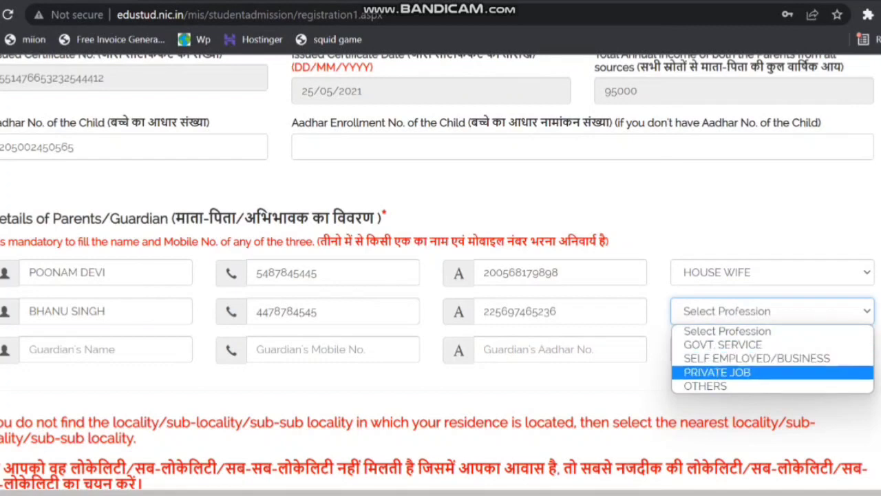
key(Down)
key(Up)
key(Return)
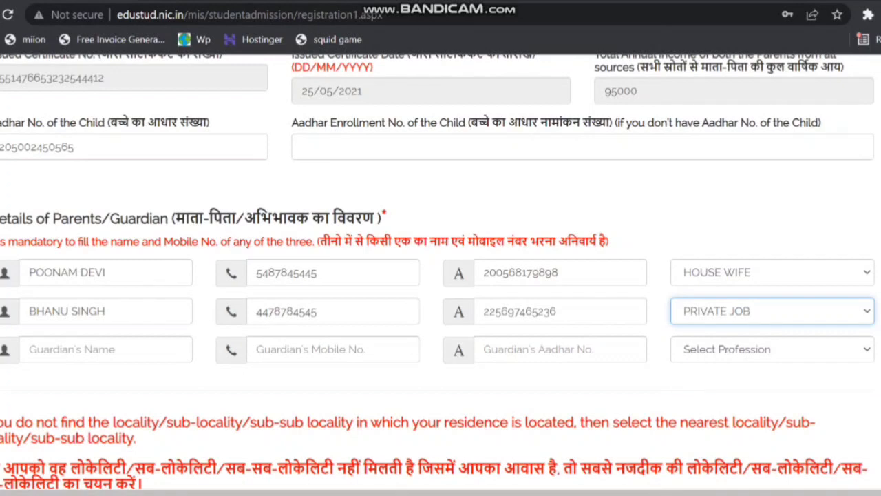
- Enter the family's residential address, correcting the mistyped house number
scroll(441, 276, down, 1)
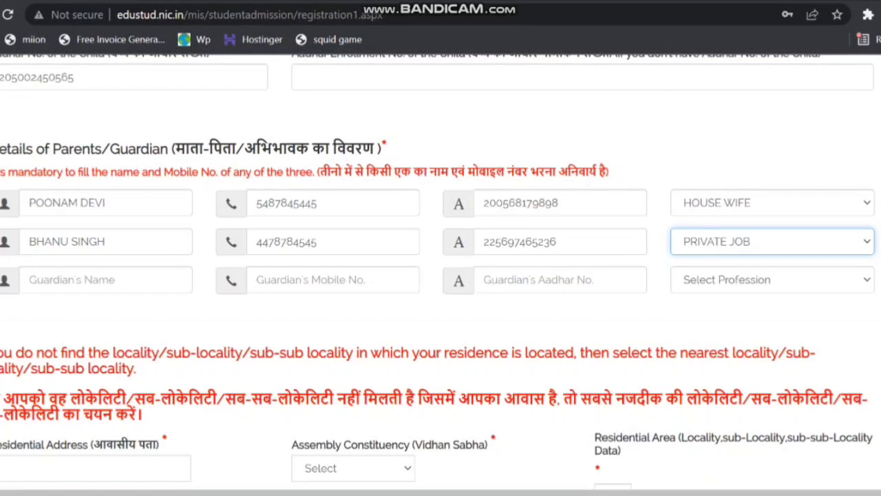
scroll(440, 275, down, 3)
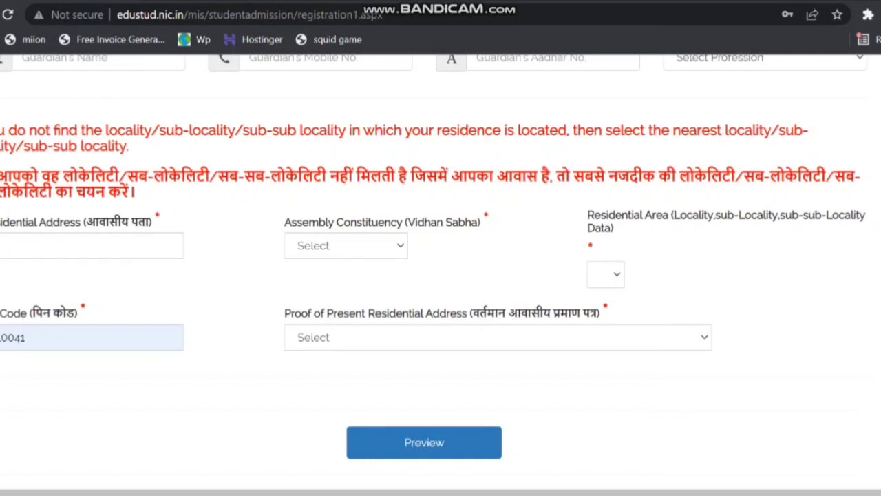
click(90, 246)
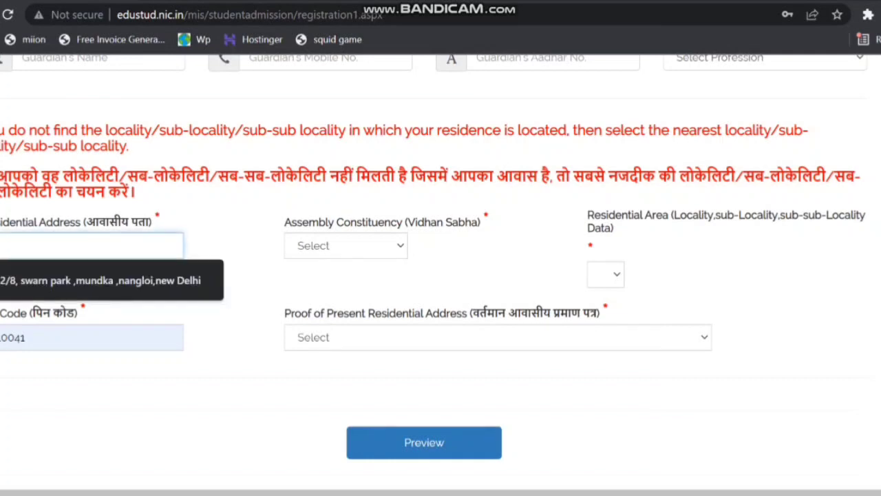
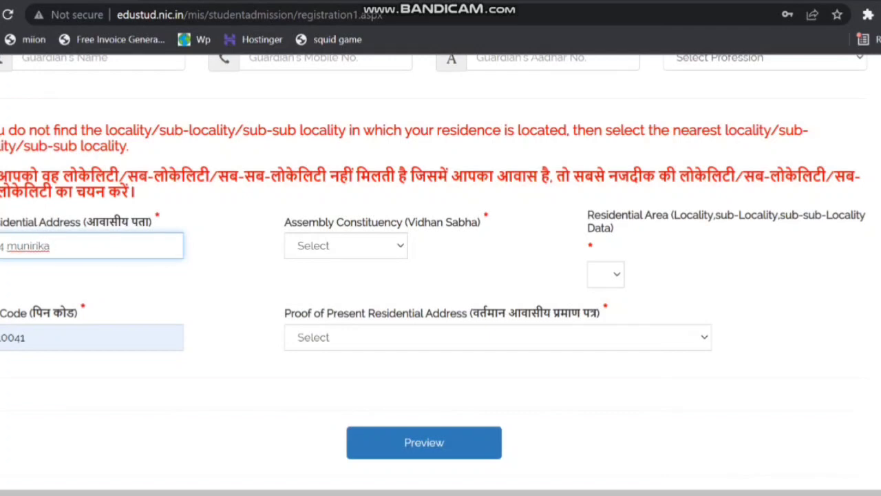
- Set the Assembly Constituency (Vidhan Sabha) to R.K. Puram
click(346, 246)
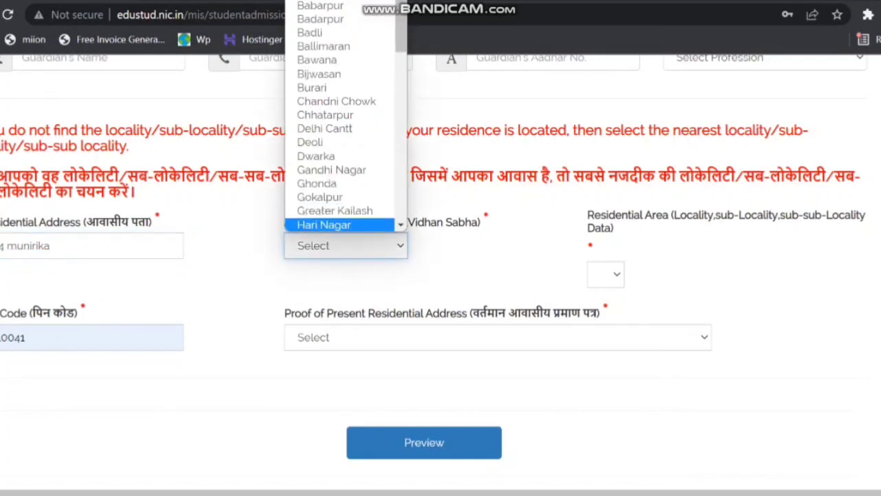
click(346, 246)
click(346, 246)
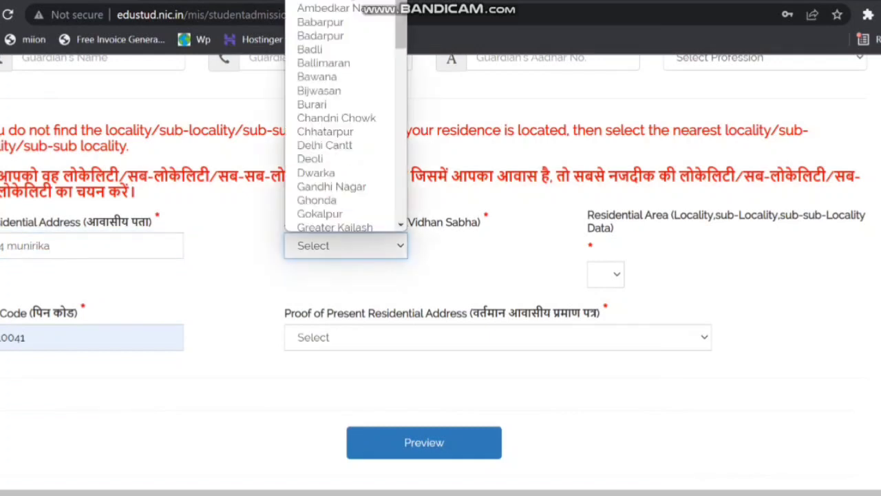
scroll(346, 117, down, 4)
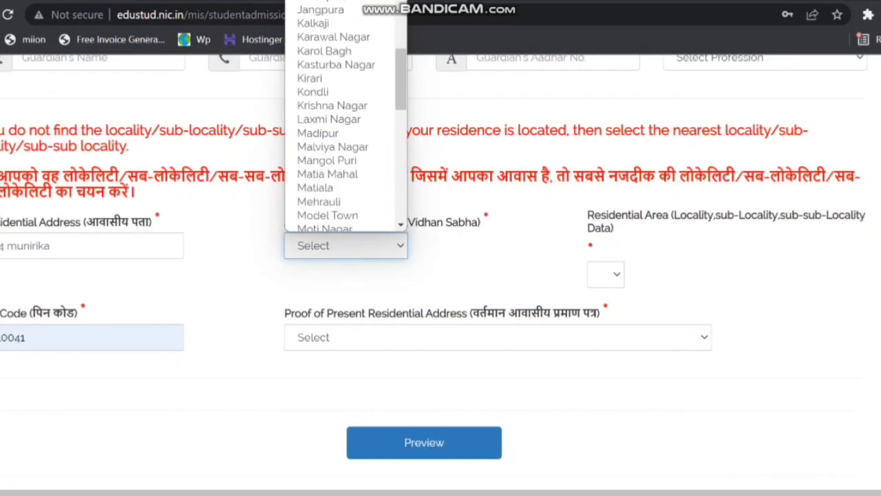
scroll(345, 117, down, 3)
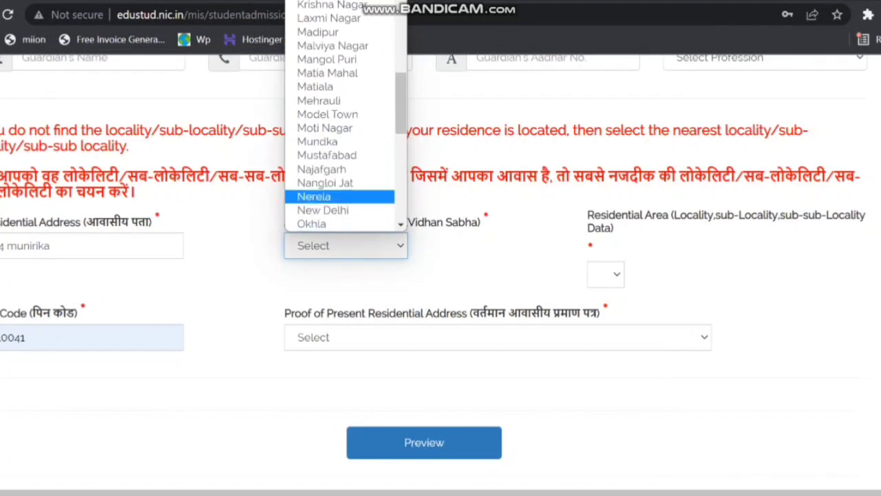
scroll(331, 100, down, 2)
scroll(330, 97, down, 4)
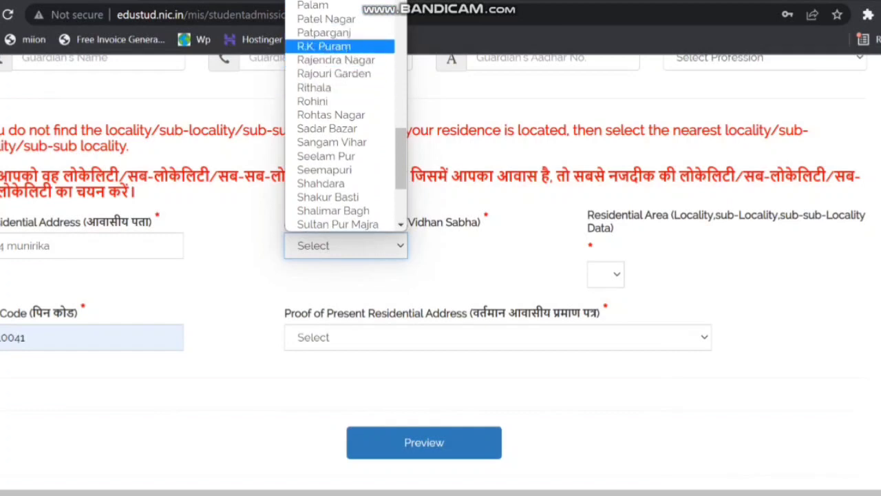
click(323, 46)
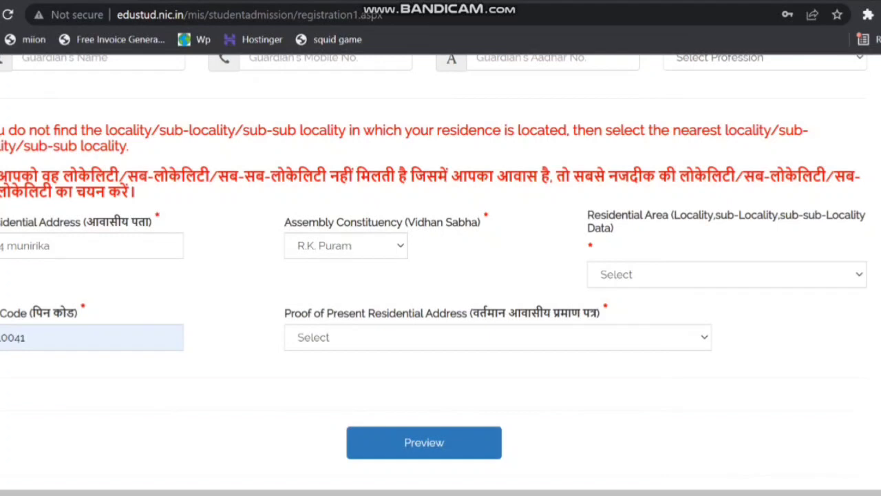
- Set the Residential Area to Munirka, Block BA, Block BA
scroll(441, 274, left, 1)
scroll(441, 275, up, 1)
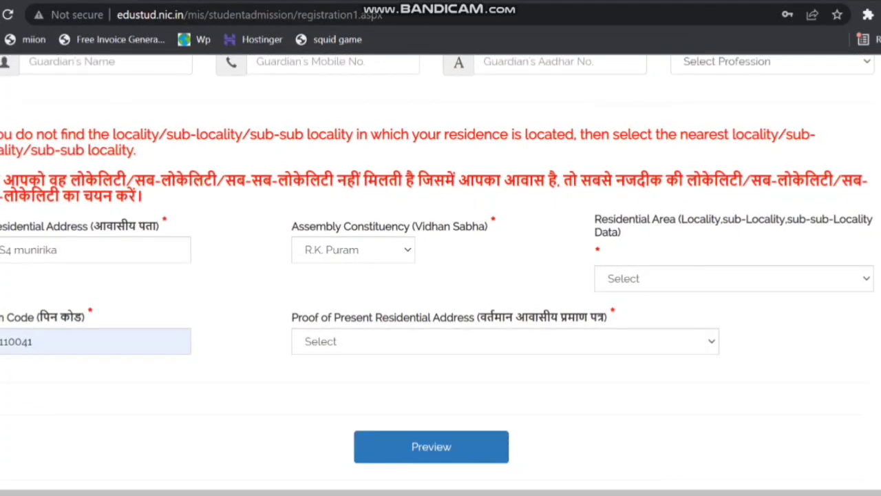
click(734, 279)
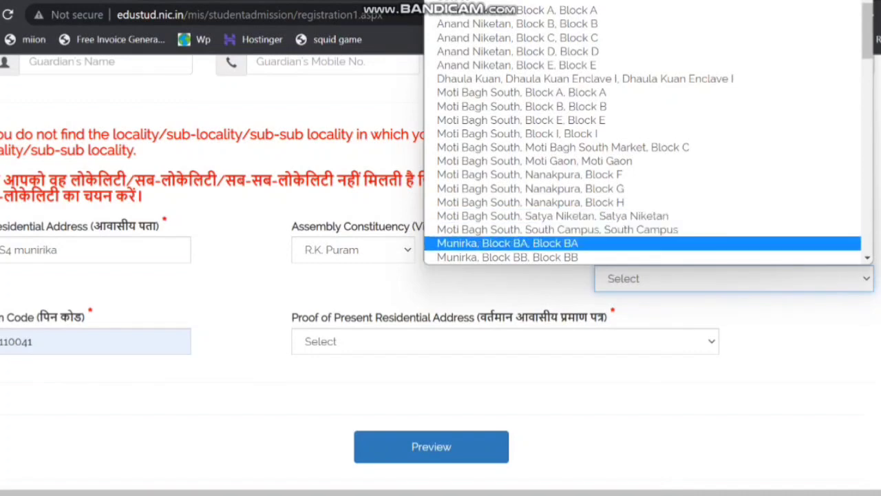
click(507, 243)
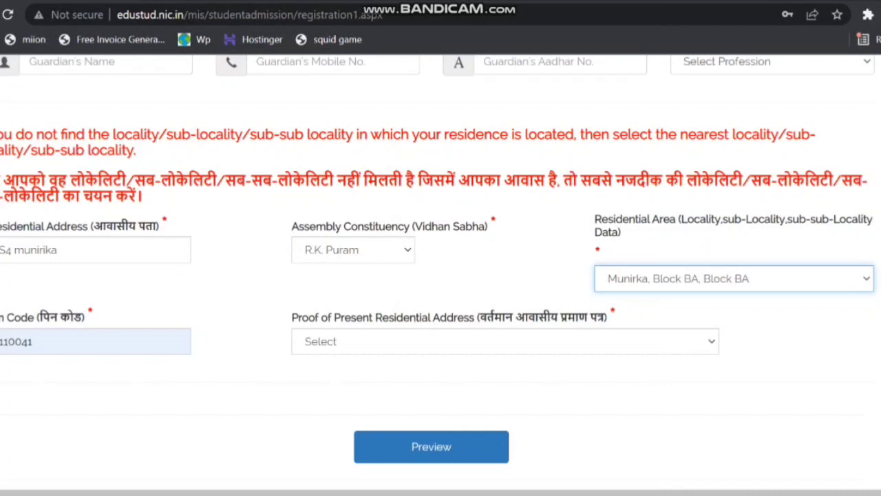
- Replace the prefilled postal code with the residence's postal code and open the choices for Proof of Present Residential Address
double_click(16, 341)
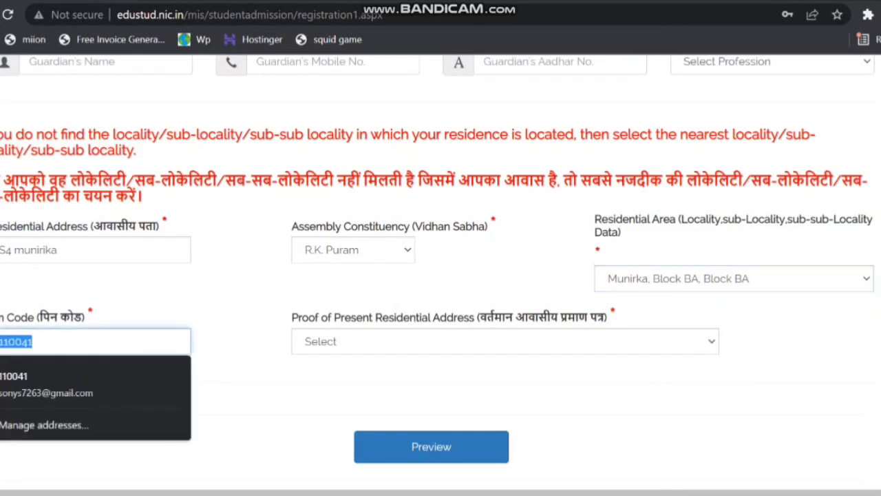
key(BackSpace)
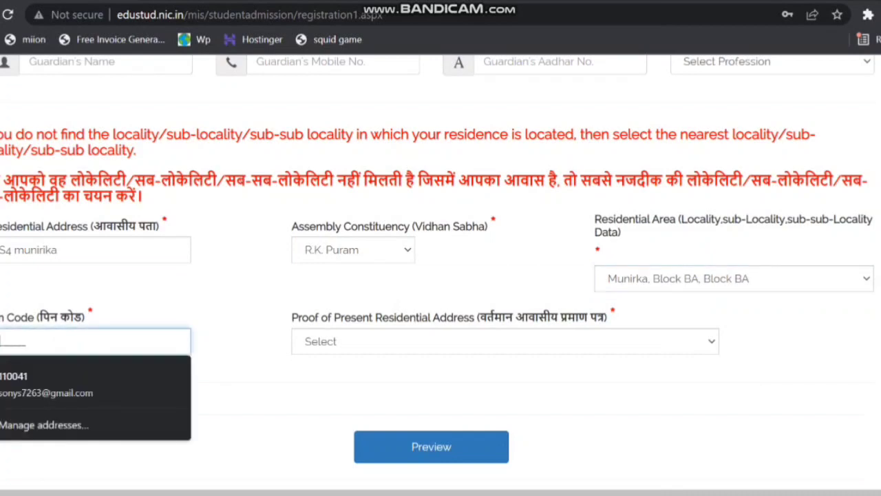
text(110025)
click(504, 341)
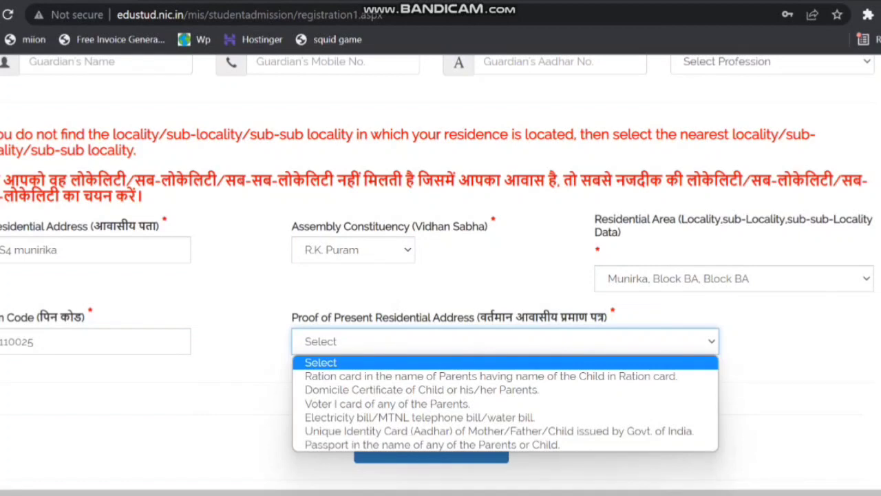
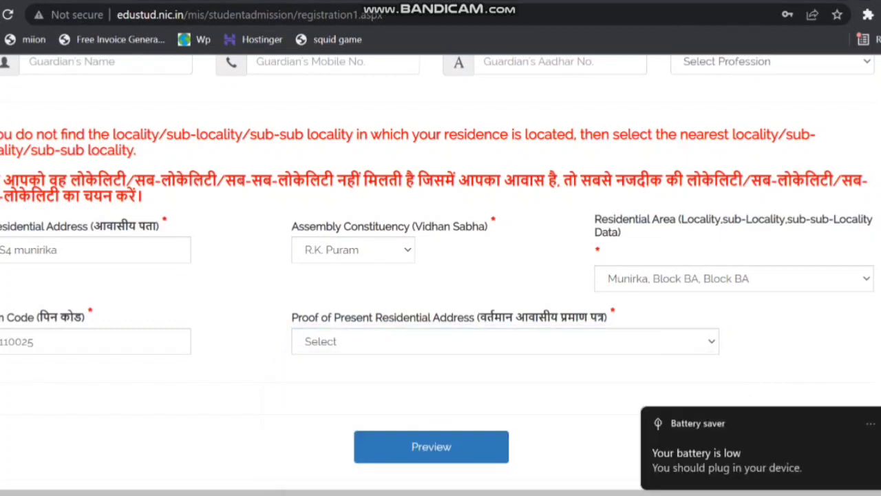
- Set the Proof of Present Residential Address to Unique Identity Card (Aadhar) of Mother/Father/Child issued by Govt. of India
click(505, 342)
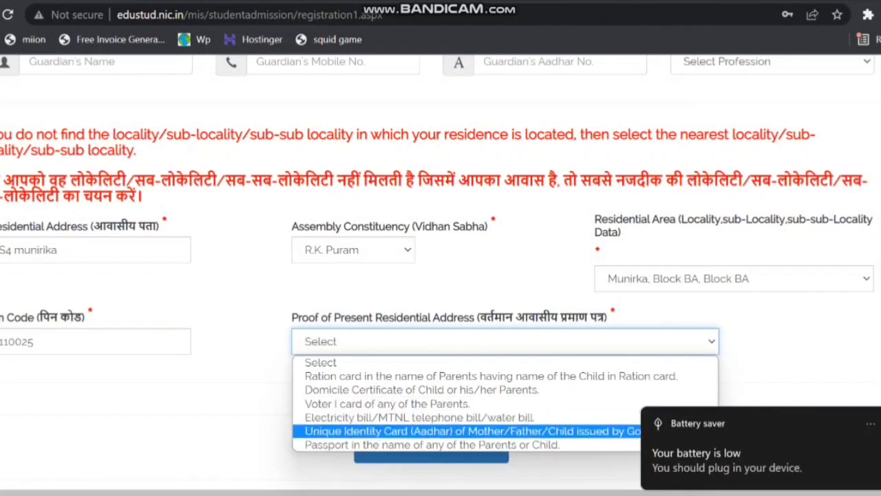
click(880, 423)
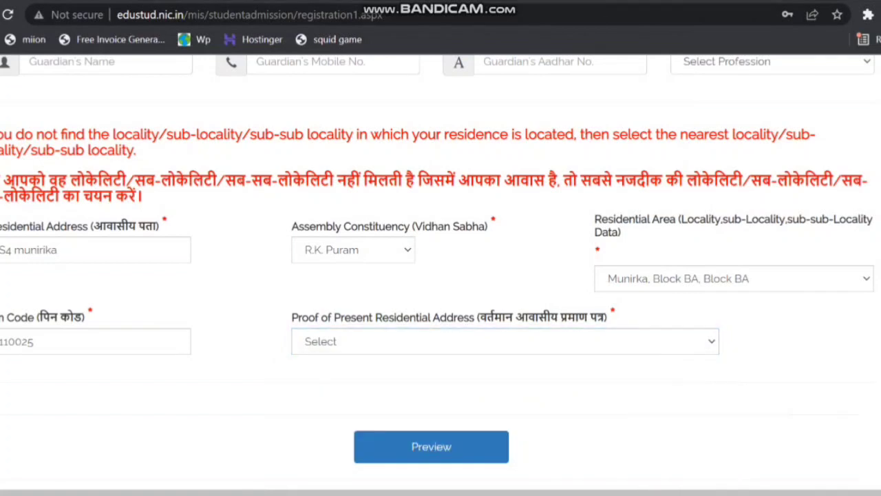
click(505, 342)
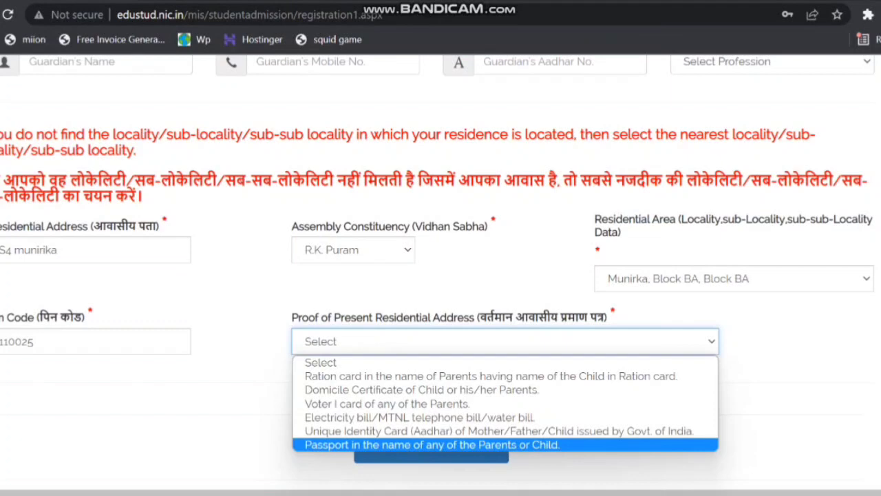
click(482, 431)
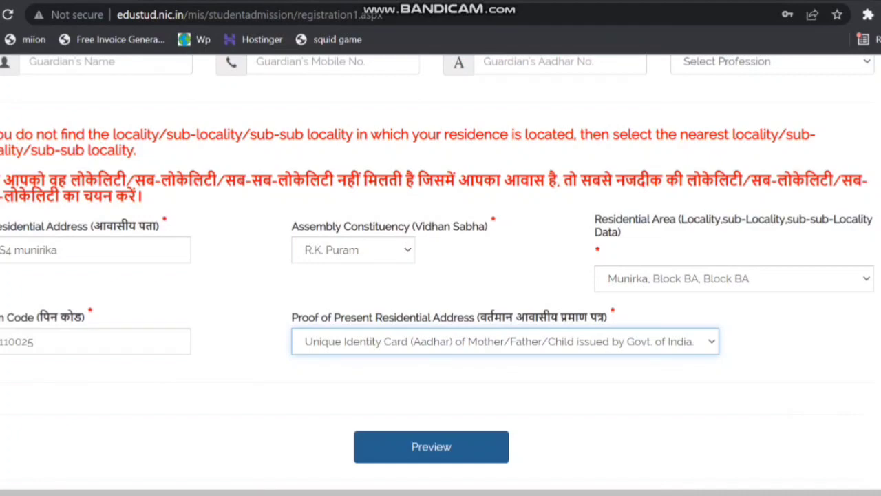
- Request the application preview, check the child, parent and residence details, and request the preview again
click(431, 446)
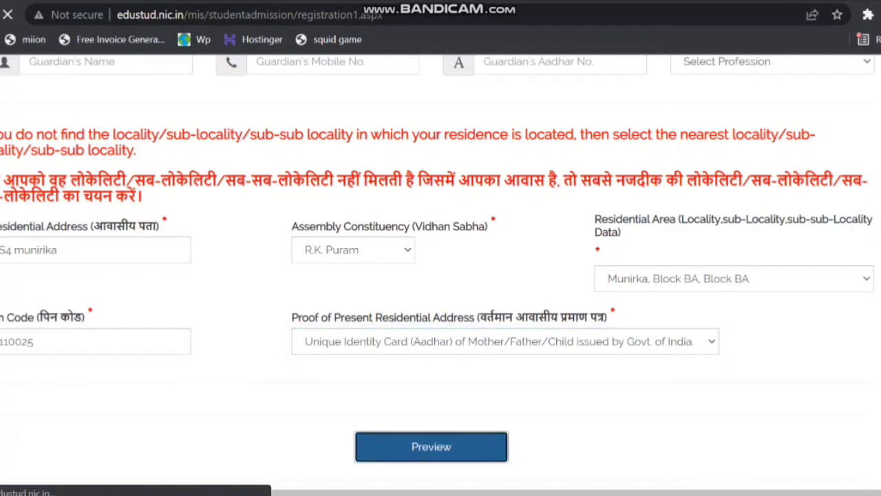
scroll(441, 275, down, 4)
scroll(441, 275, down, 4)
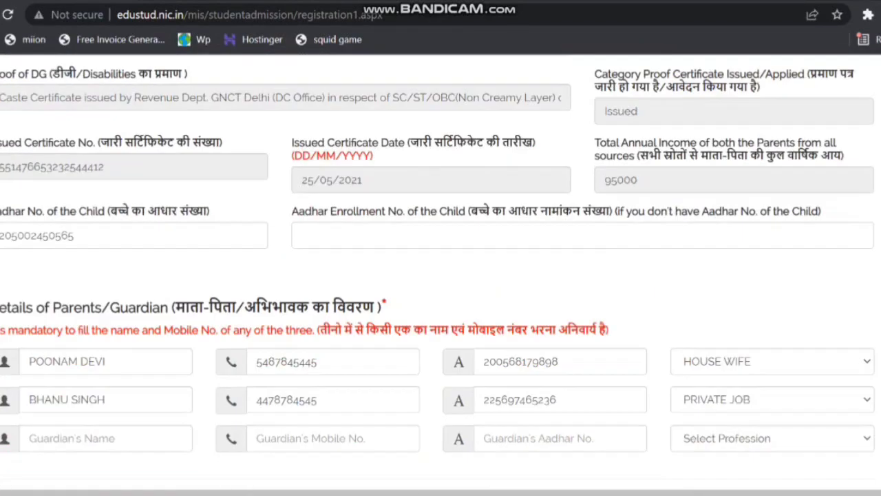
scroll(441, 276, down, 4)
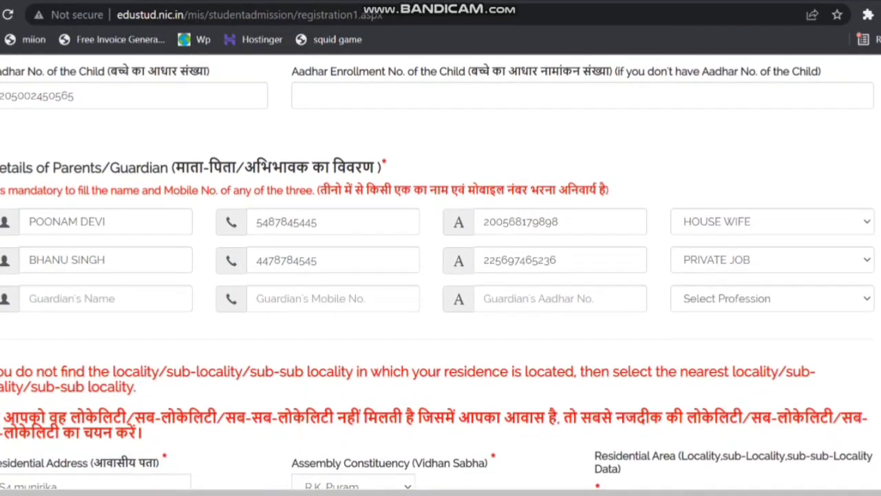
scroll(440, 275, down, 3)
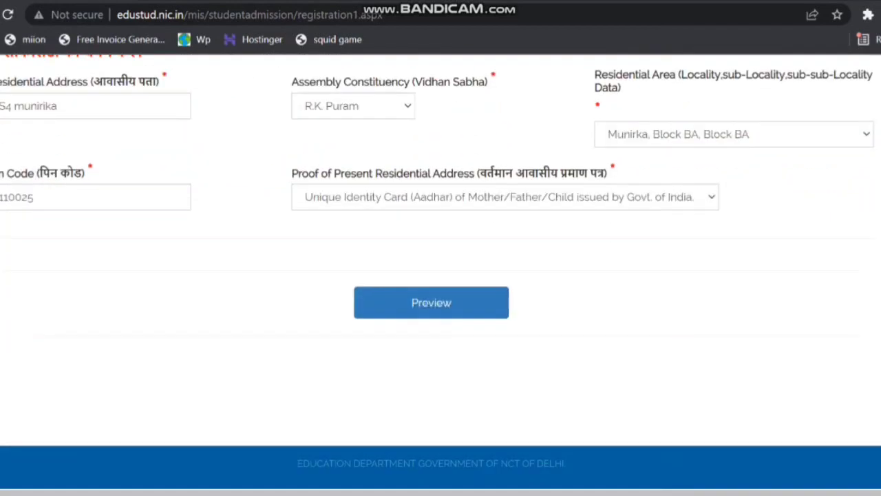
scroll(441, 275, down, 1)
scroll(441, 275, up, 13)
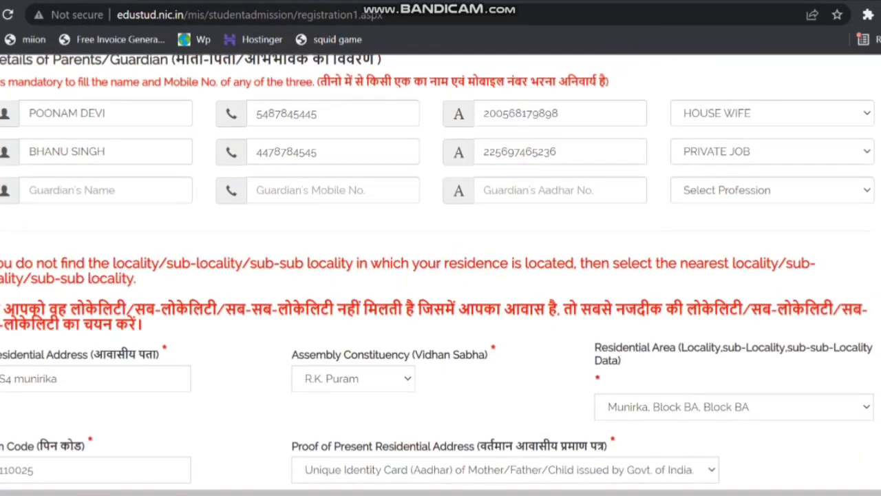
scroll(441, 275, down, 3)
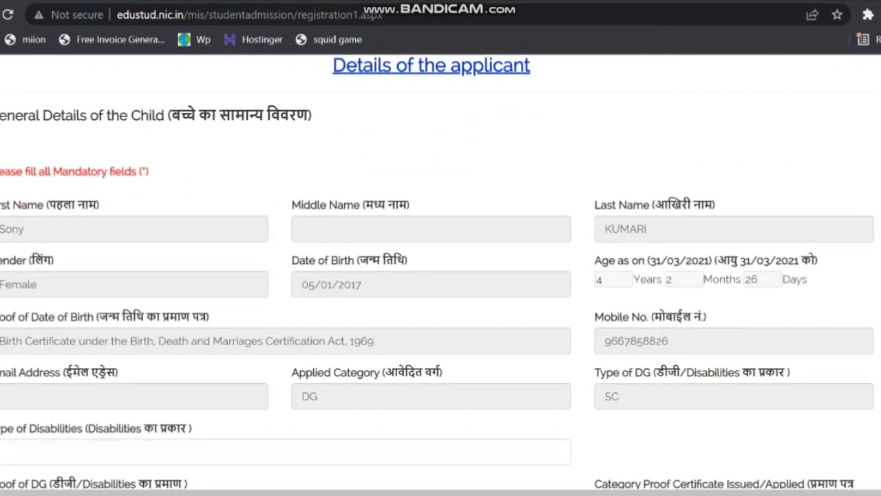
scroll(441, 275, up, 3)
scroll(441, 275, down, 9)
scroll(441, 275, down, 8)
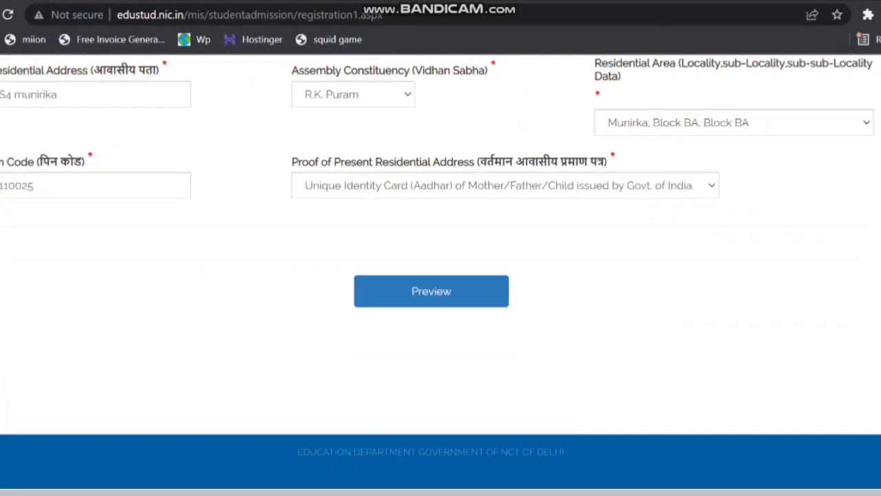
click(431, 291)
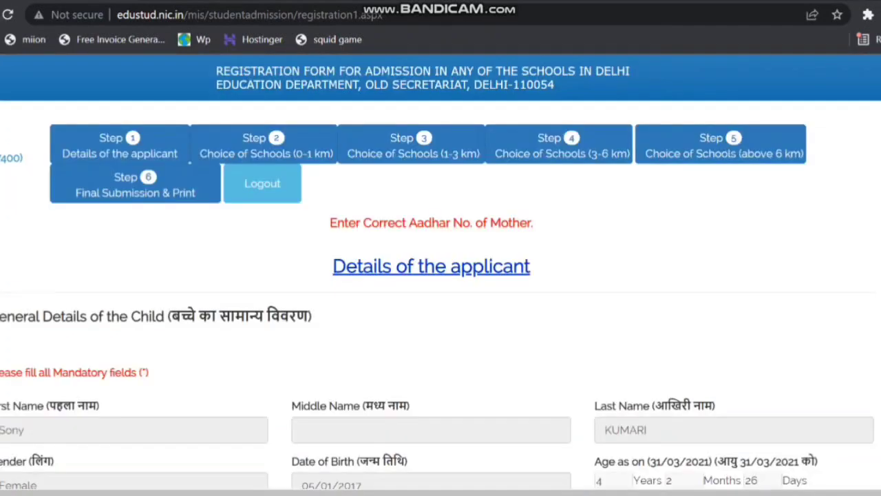
- Check the Step 2 school choices (0-1 km), then return to Step 1 and look through the parent details
click(266, 146)
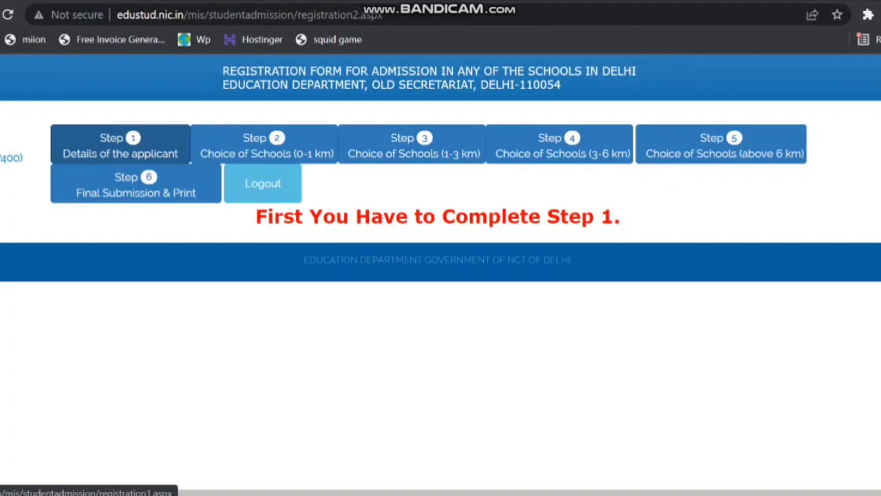
click(120, 145)
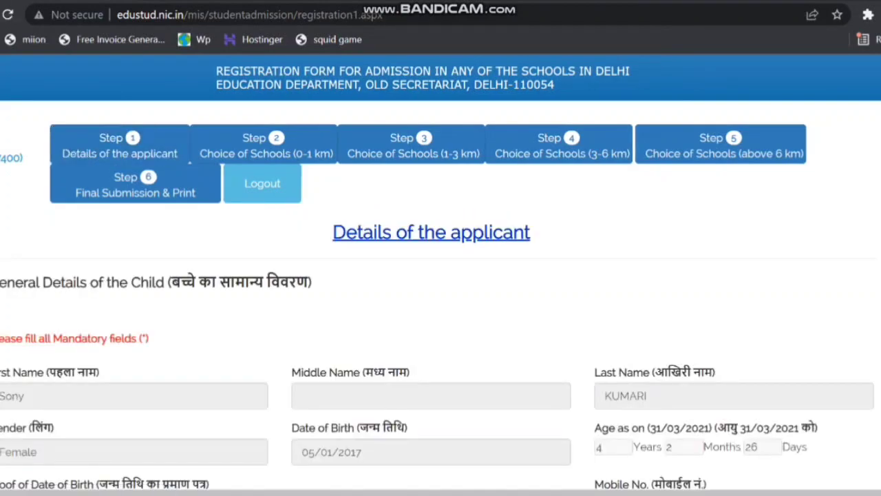
scroll(440, 275, down, 6)
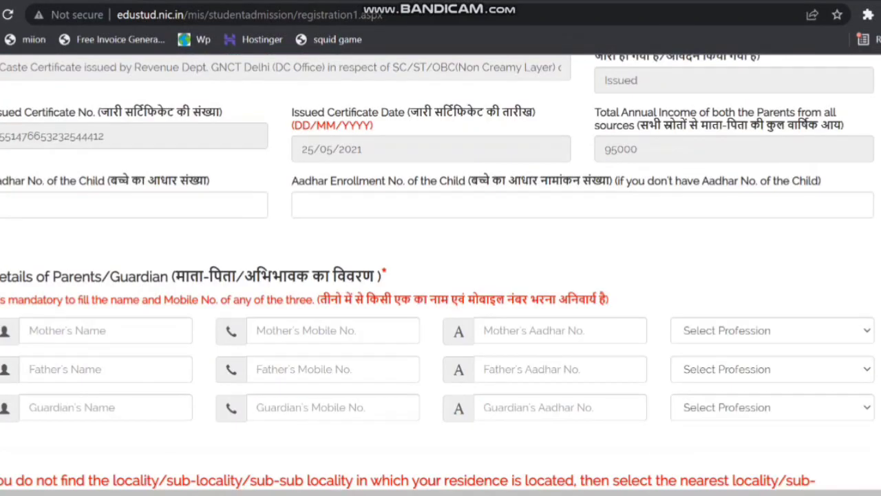
scroll(441, 275, down, 2)
scroll(441, 275, down, 5)
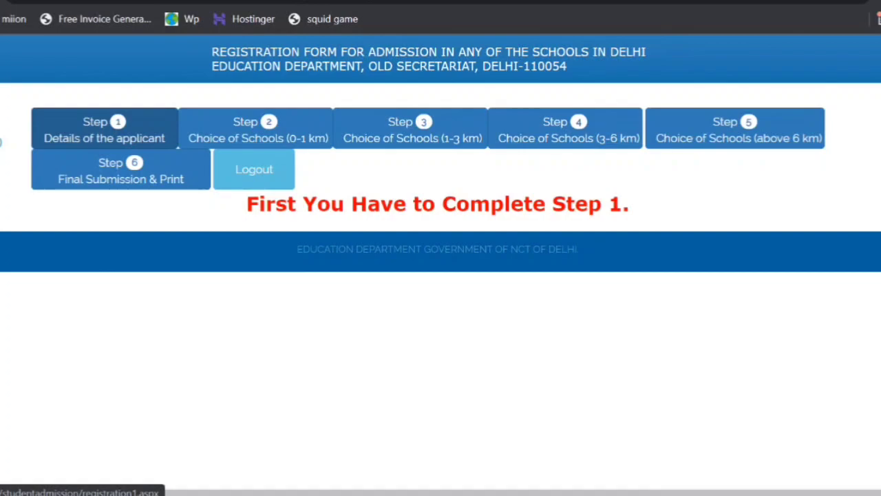
- Reopen the Step 1 applicant details and examine the child and parents/guardian sections
click(105, 129)
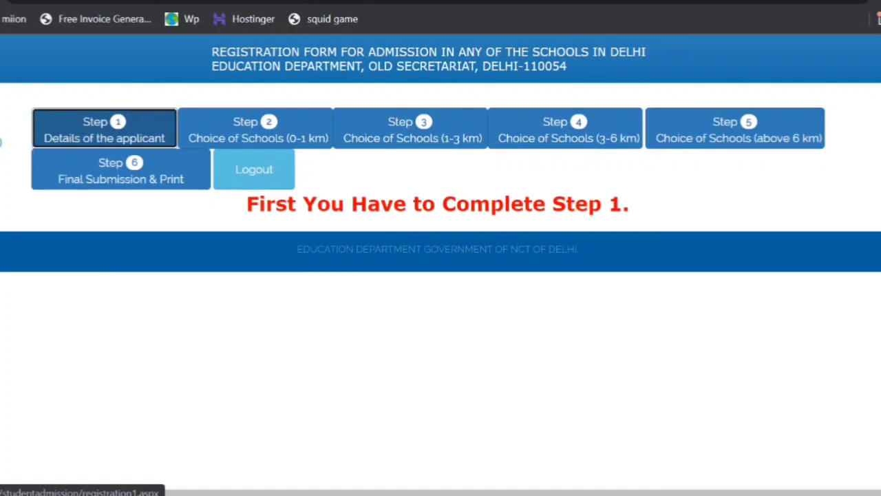
scroll(441, 261, down, 12)
scroll(441, 262, up, 6)
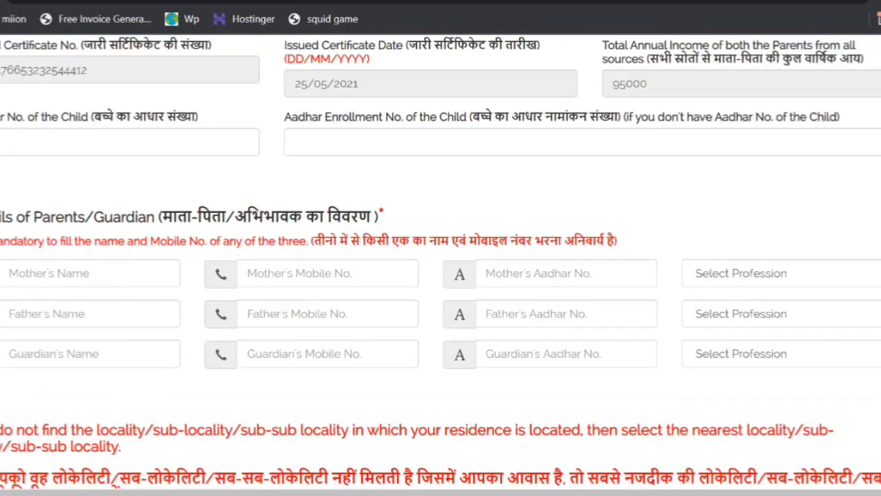
scroll(440, 262, down, 5)
scroll(441, 261, up, 5)
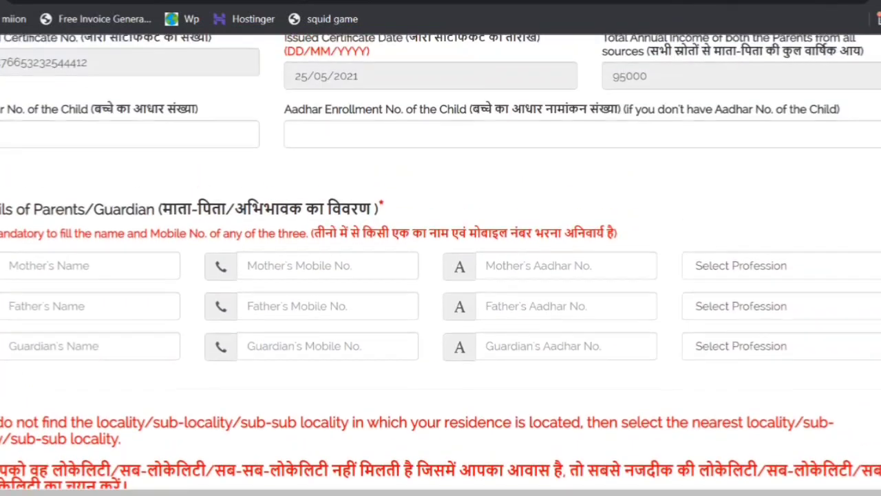
scroll(441, 261, up, 10)
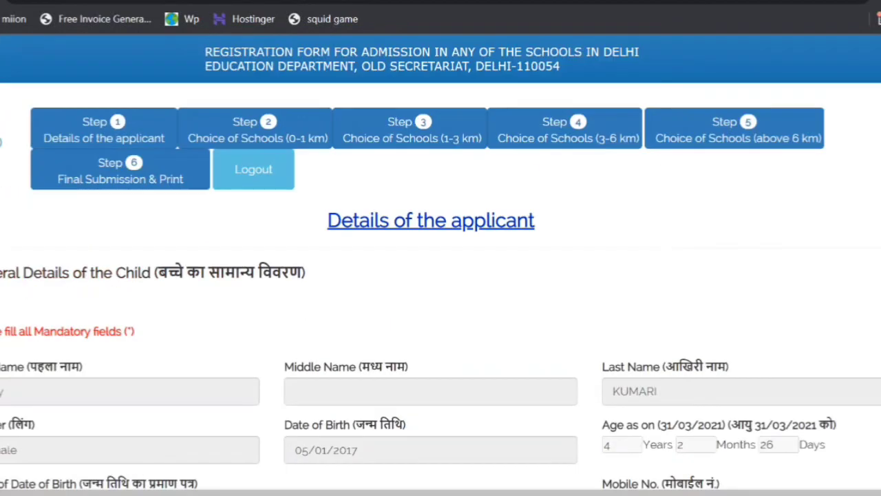
- Open the Step 2 page for choosing schools within 0-1 km
click(255, 129)
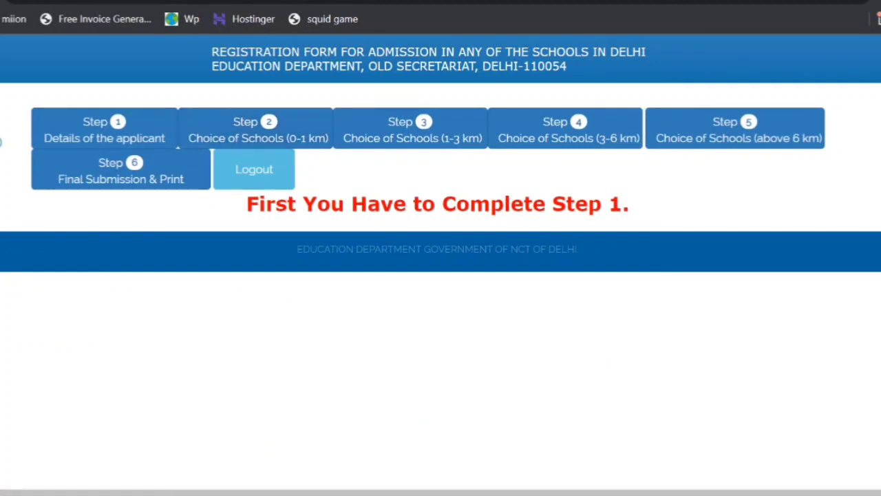
scroll(387, 268, up, 1)
scroll(387, 269, down, 1)
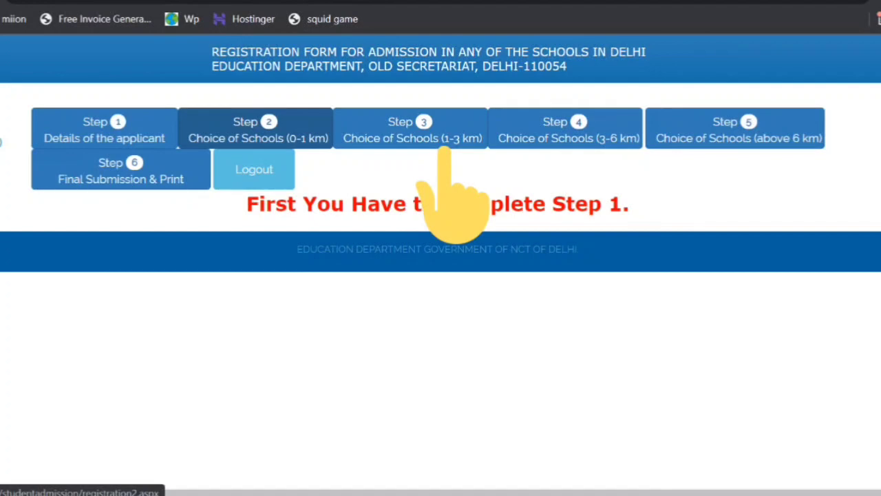
click(442, 143)
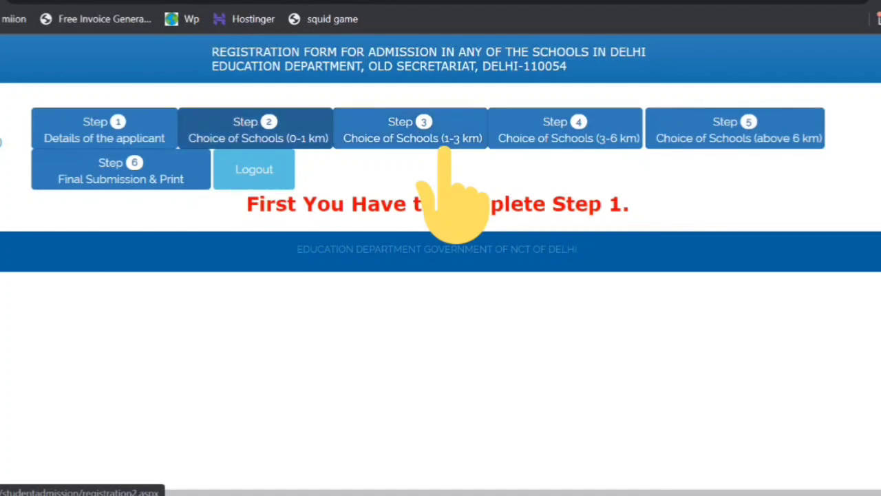